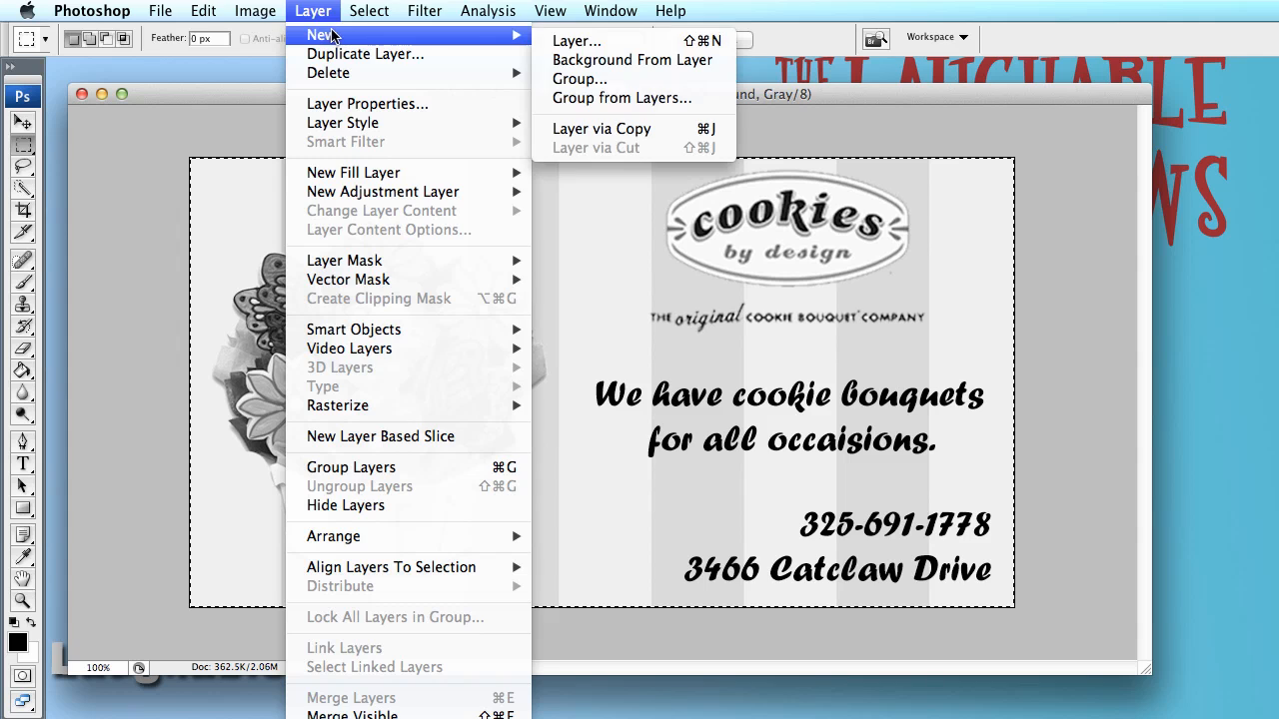
# Create a new layer named "border" above the background.
pyautogui.click(569, 40)
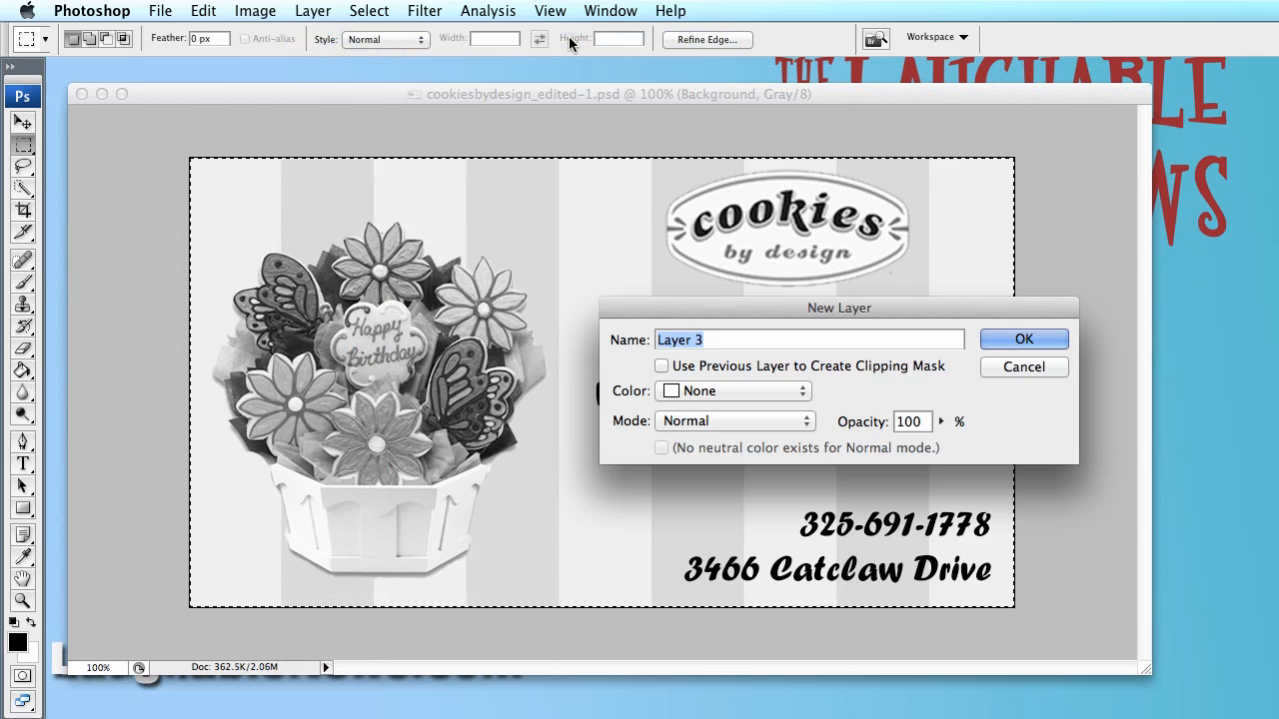
pyautogui.write('border')
pyautogui.press('Return')
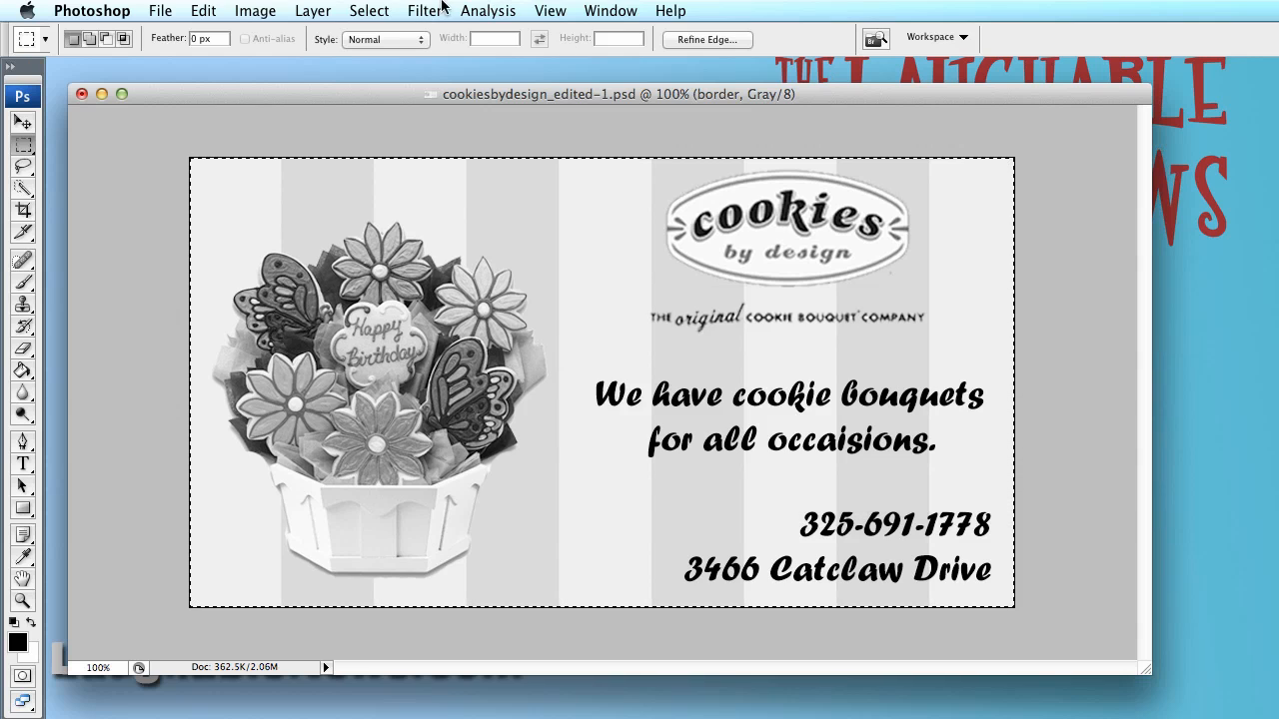
# Convert the full-canvas selection into a border selection with a width of 5 pixels.
pyautogui.click(367, 10)
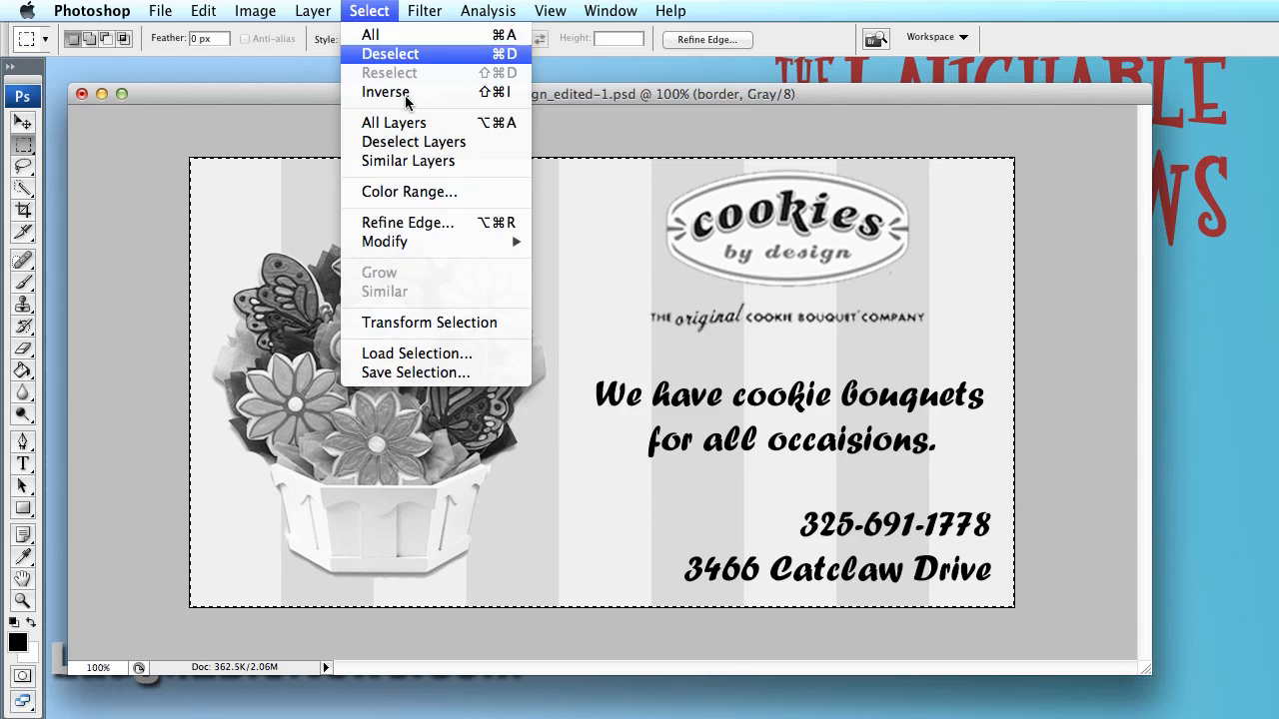
pyautogui.moveTo(439, 247)
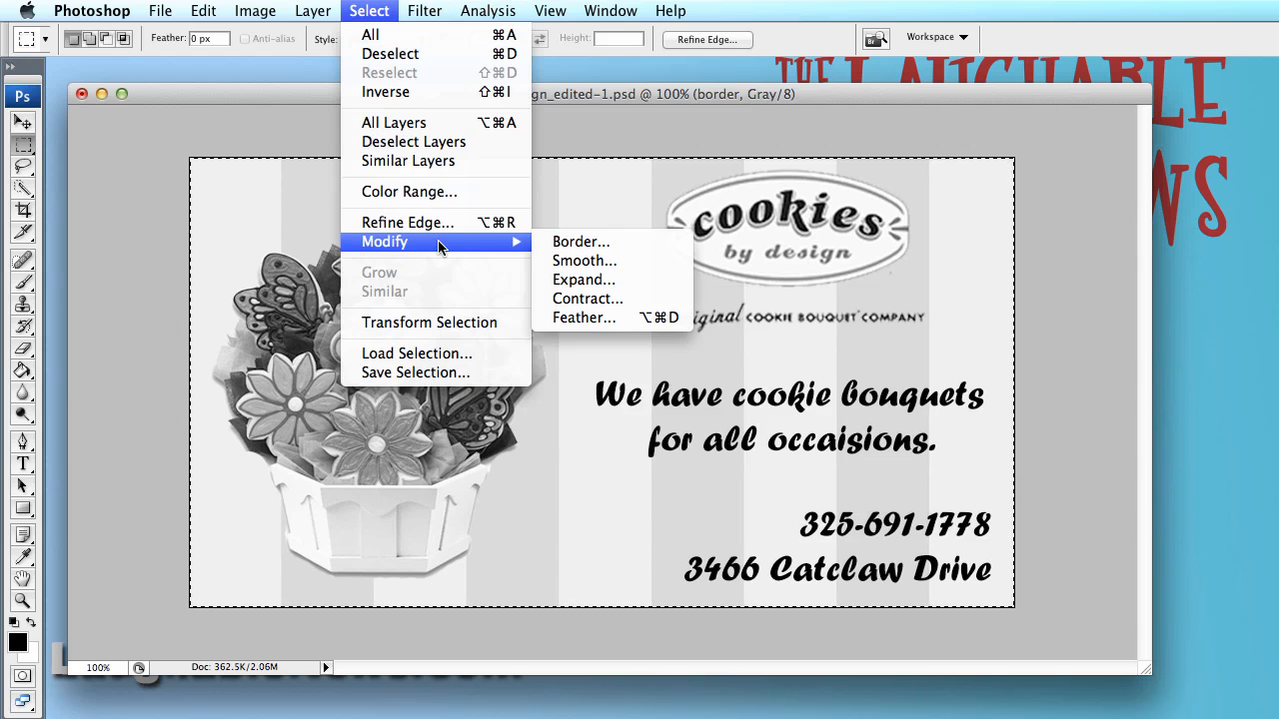
pyautogui.click(582, 242)
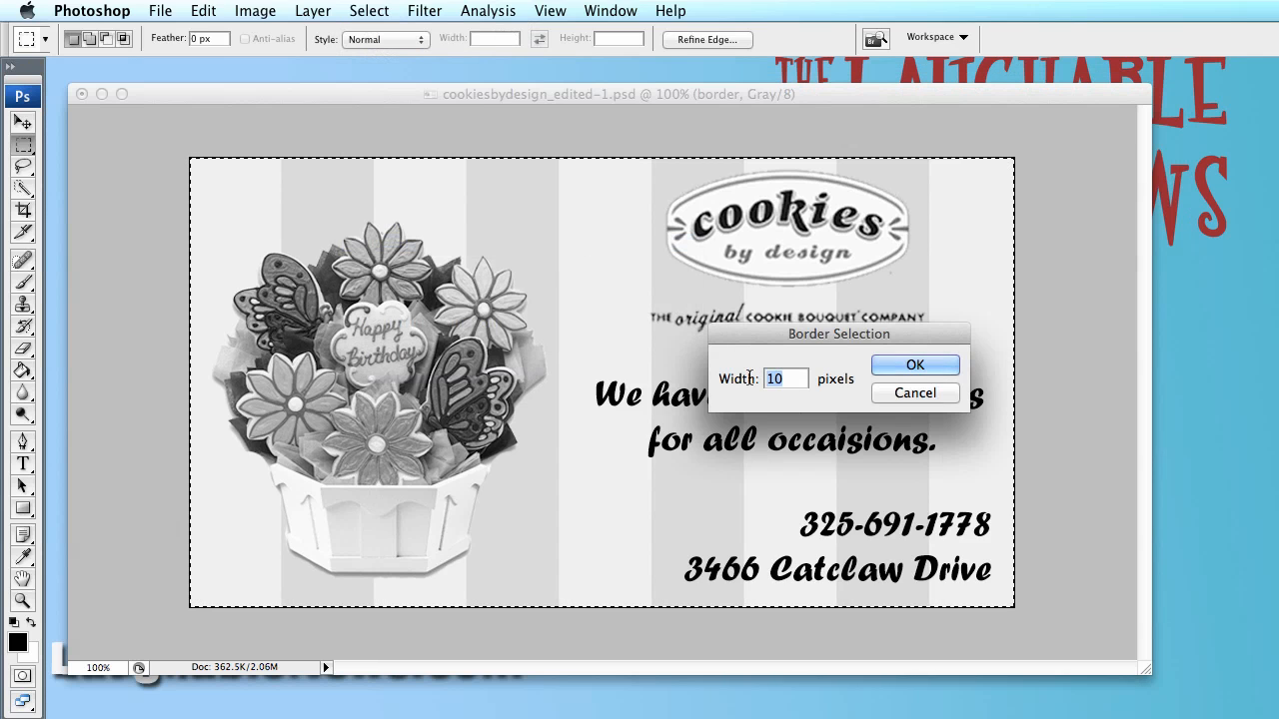
pyautogui.write('5')
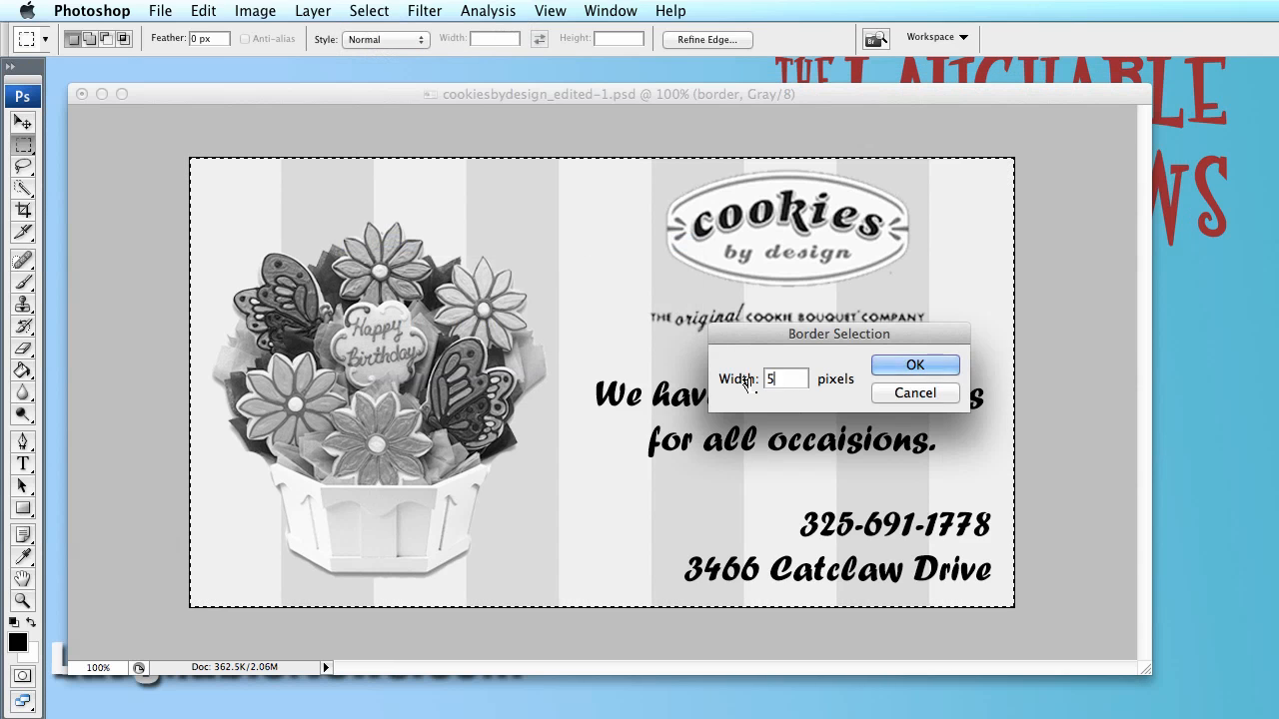
pyautogui.click(897, 369)
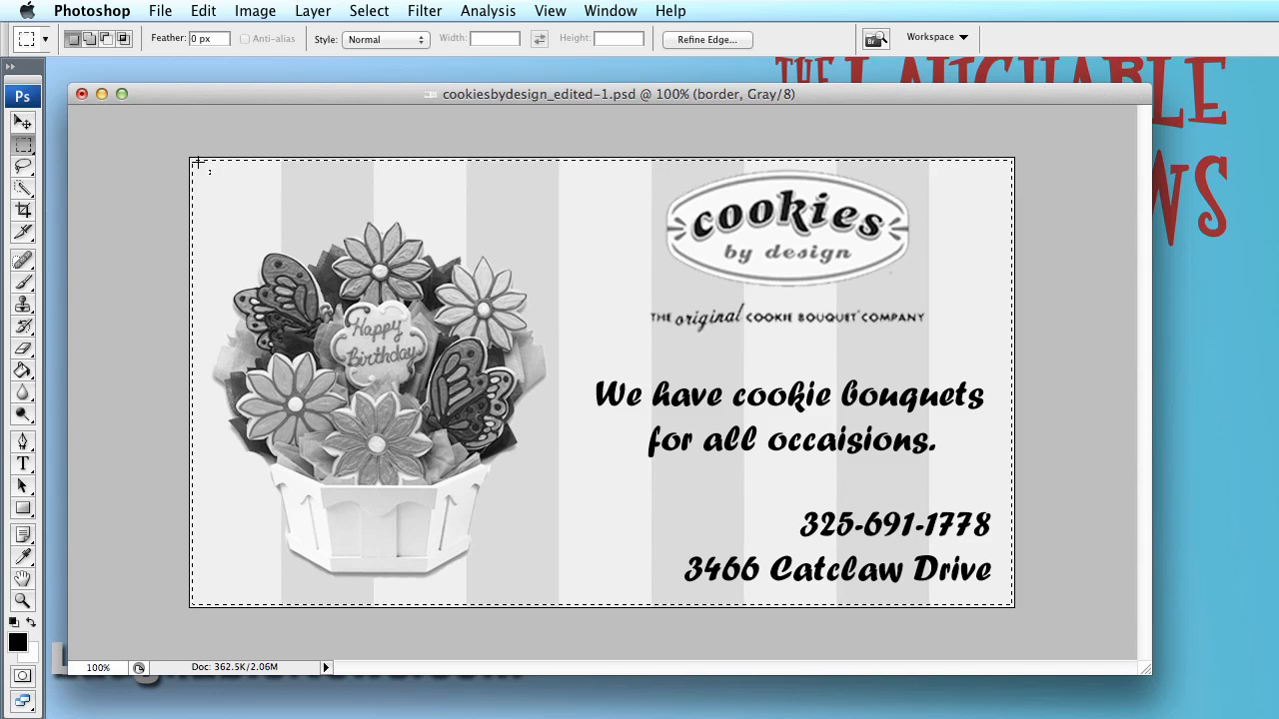
# Fill the border selection with black on the border layer using the Paint Bucket, and make Layer 1 the active layer.
pyautogui.click(23, 371)
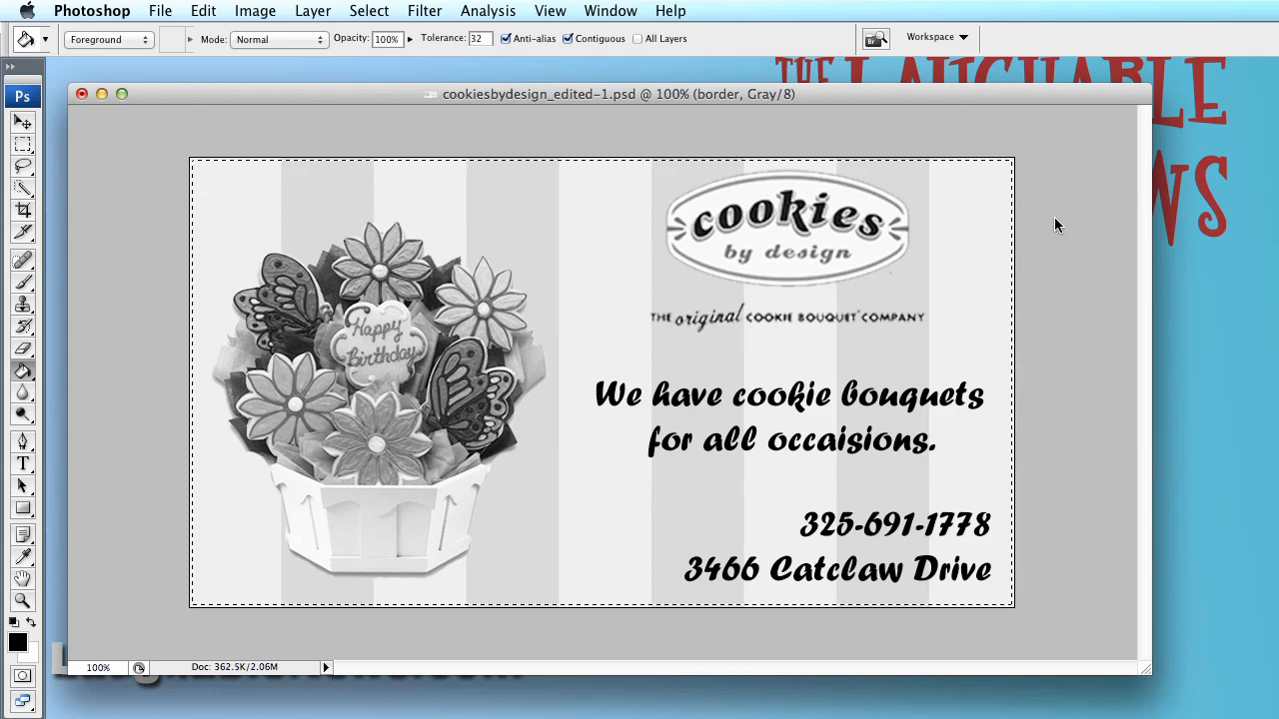
pyautogui.press('F7')
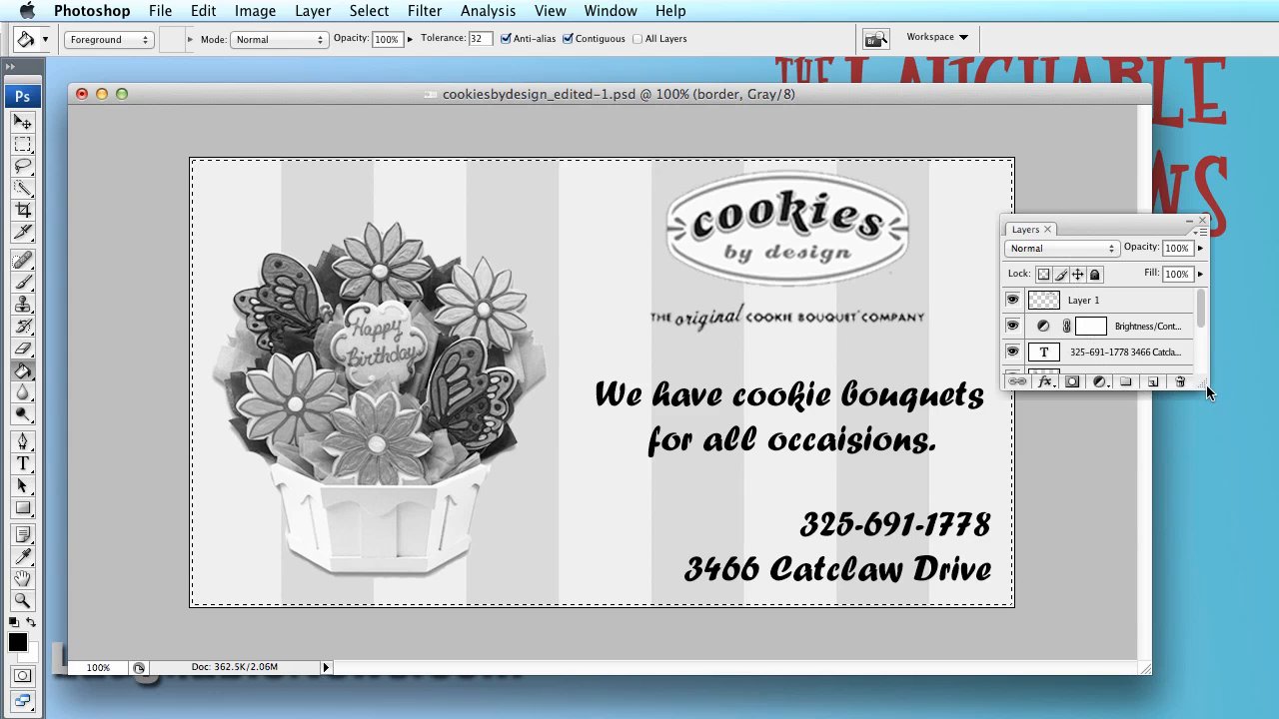
pyautogui.moveTo(1205, 384); pyautogui.dragTo(1207, 543)
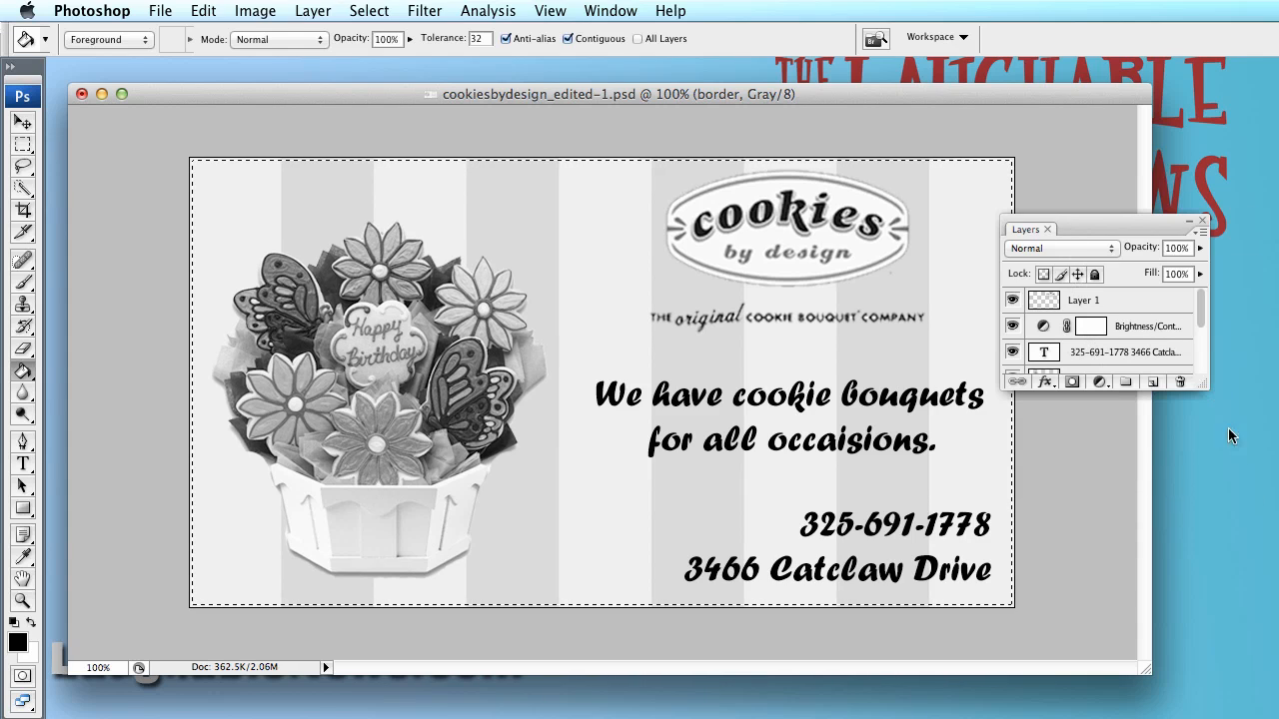
pyautogui.moveTo(1205, 383); pyautogui.dragTo(1250, 557)
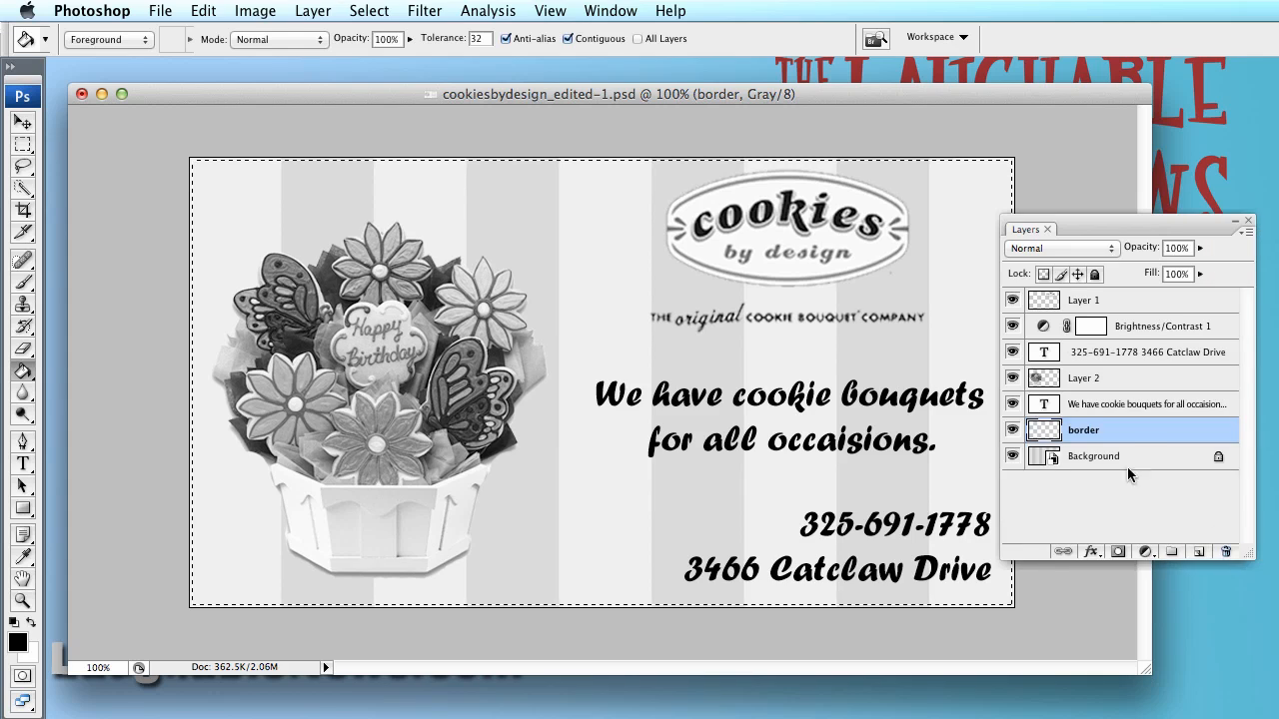
pyautogui.click(185, 278)
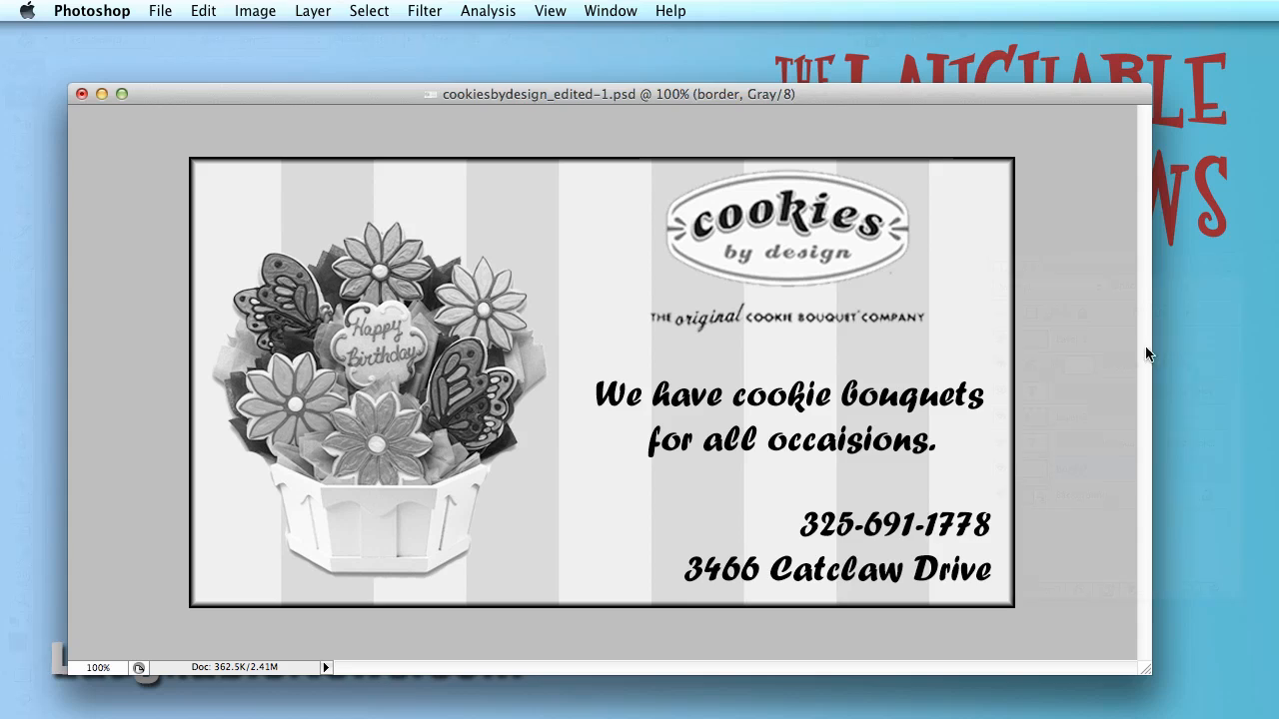
pyautogui.click(1090, 341)
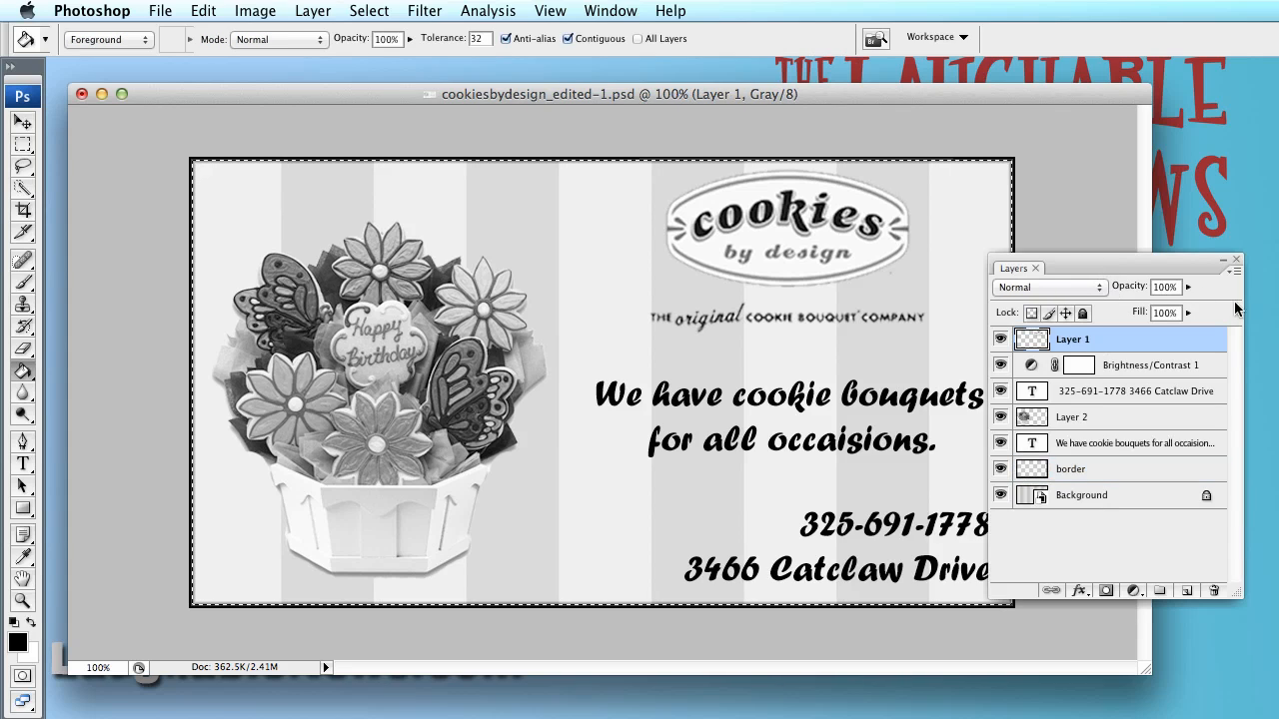
pyautogui.click(1236, 260)
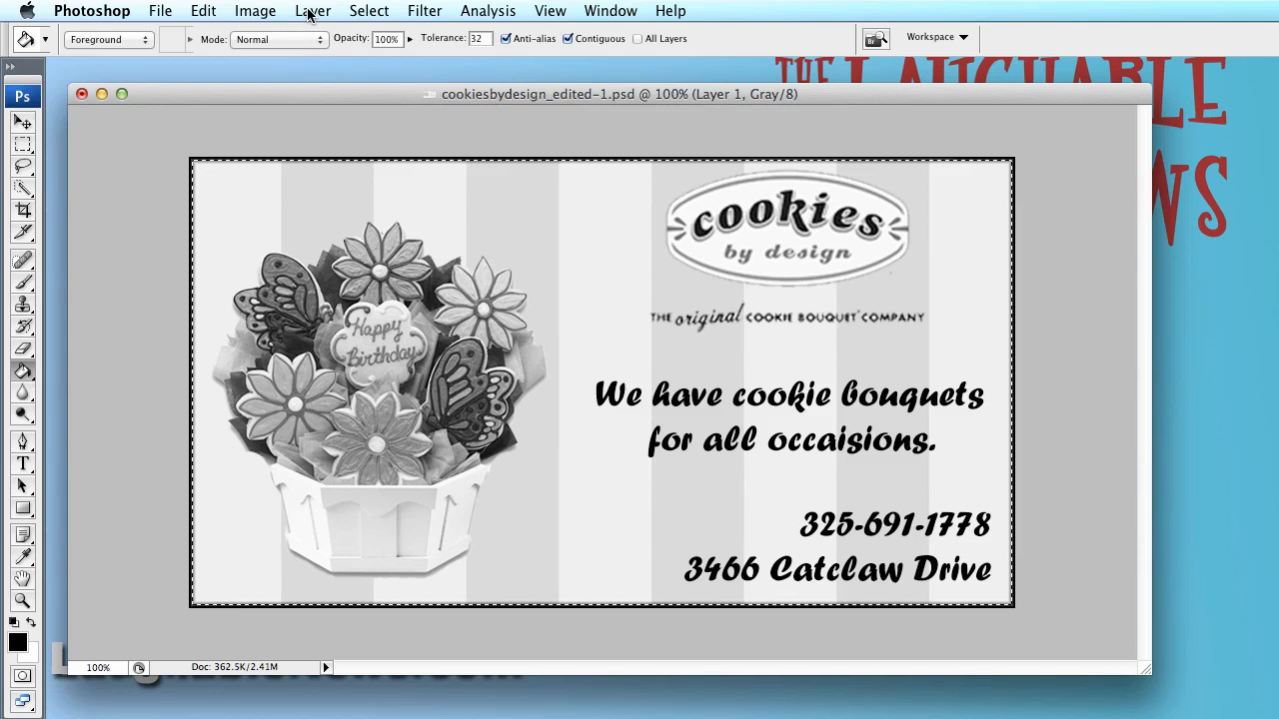
# Enlarge the canvas to 3.25 inches wide and 2 inches high with the artwork anchored at the centre.
pyautogui.click(253, 12)
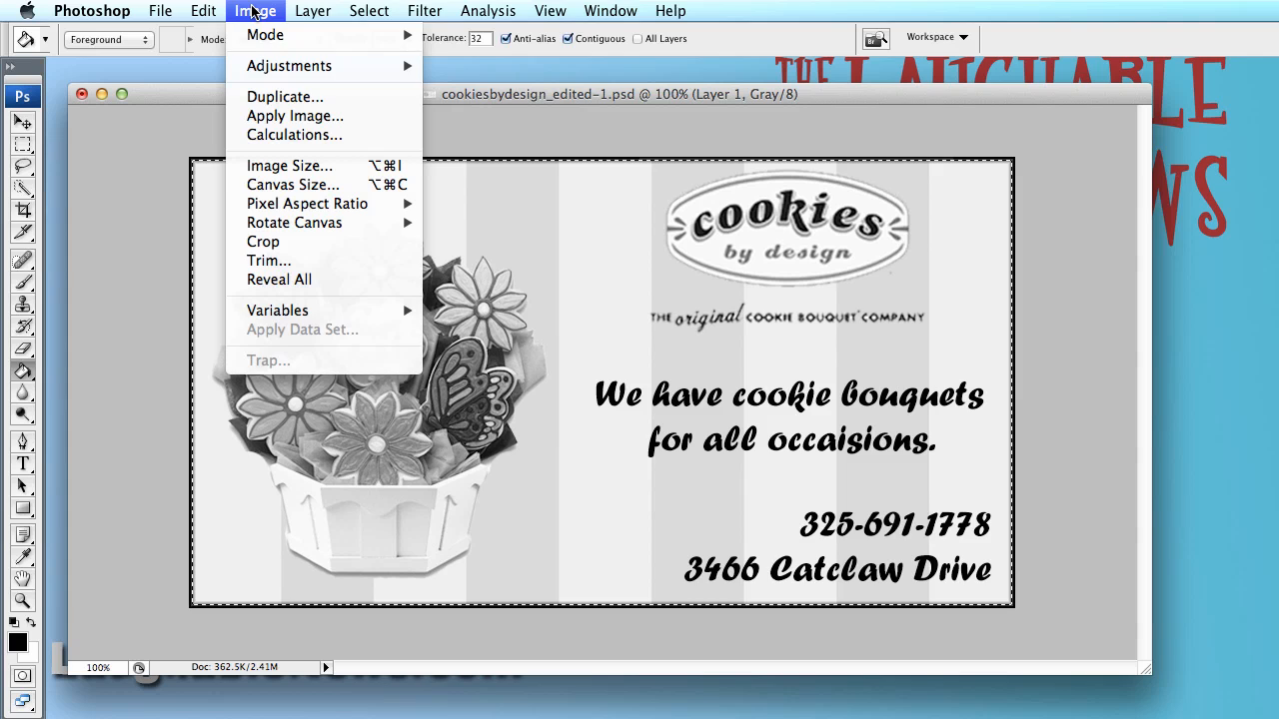
pyautogui.click(287, 184)
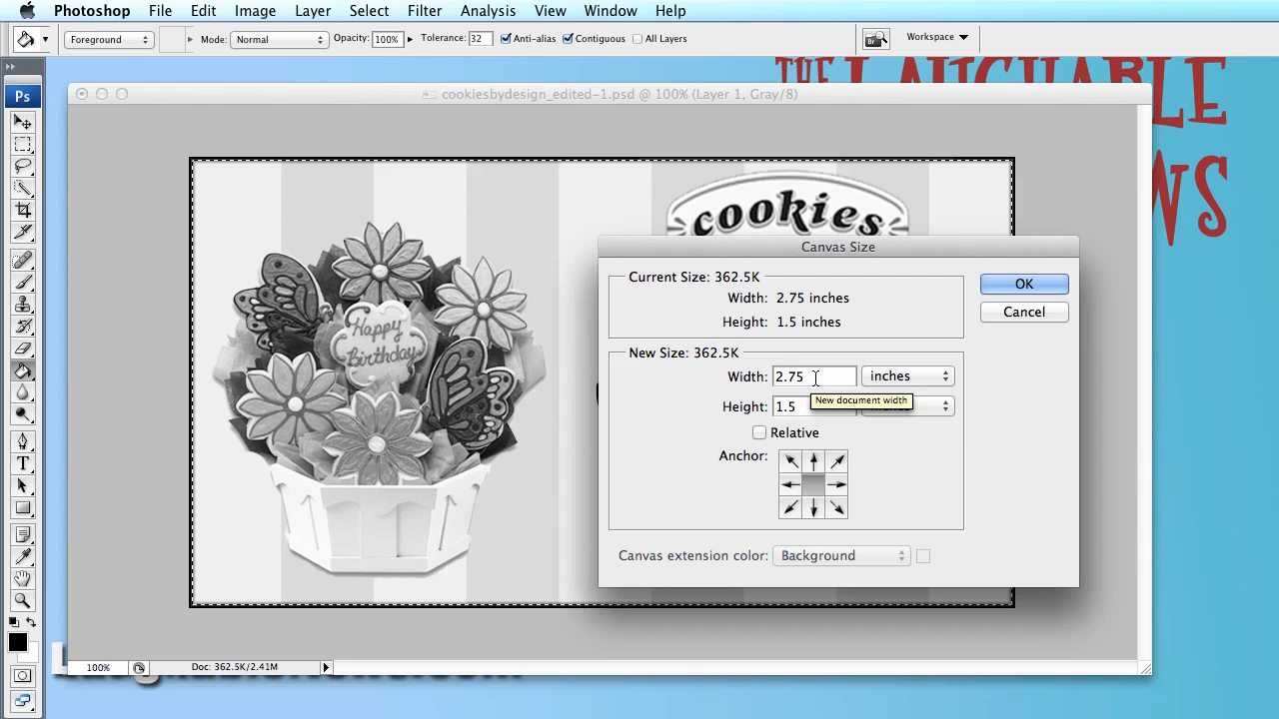
pyautogui.moveTo(814, 377); pyautogui.dragTo(765, 375)
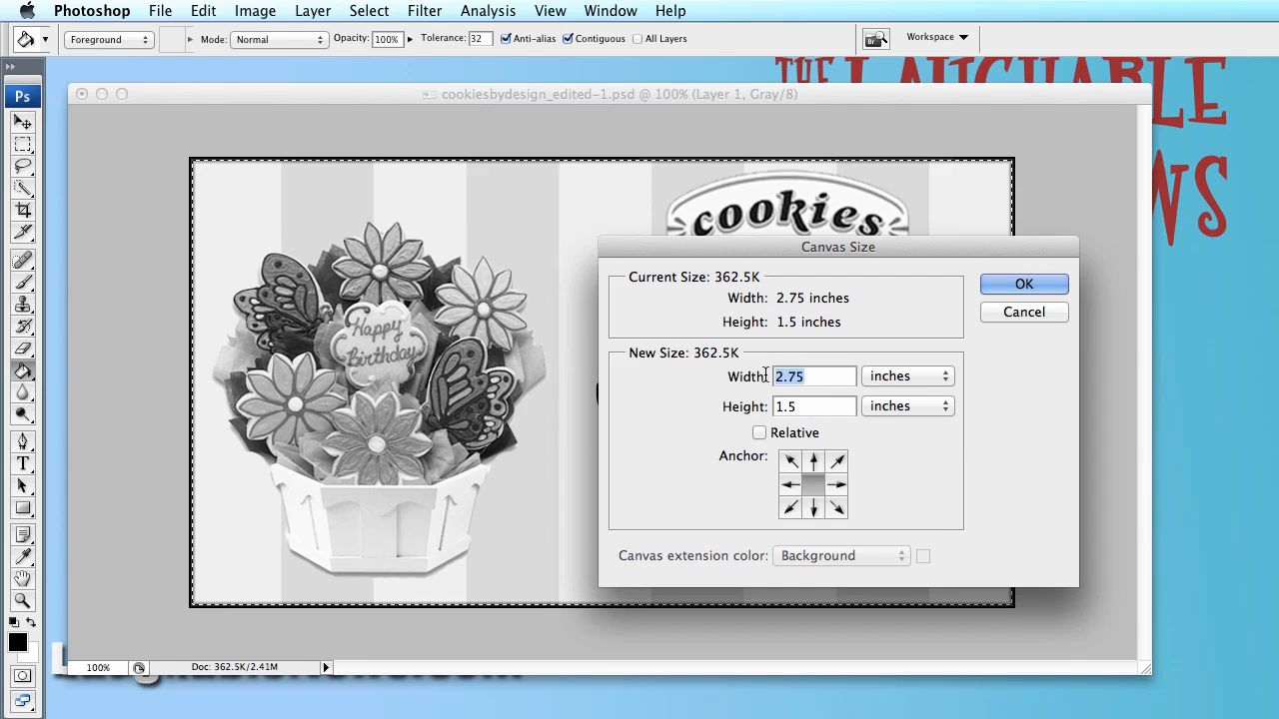
pyautogui.write('3.25')
pyautogui.moveTo(799, 407); pyautogui.dragTo(767, 408)
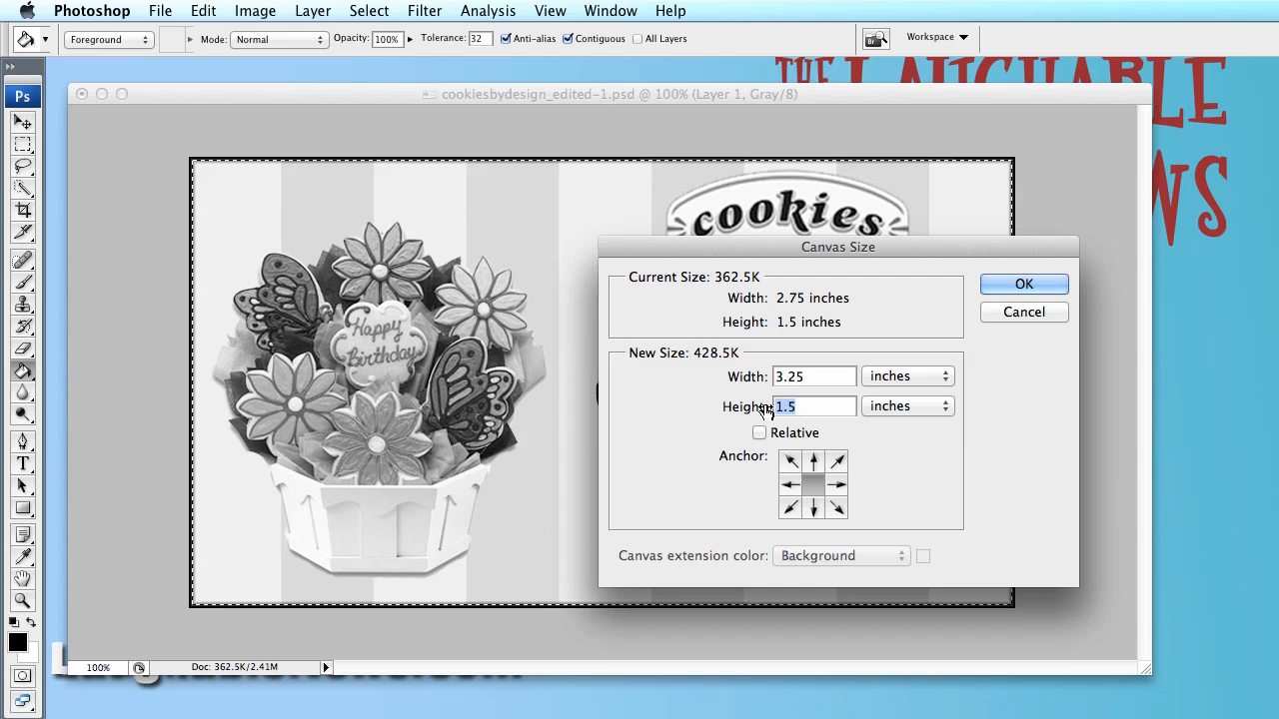
pyautogui.write('2')
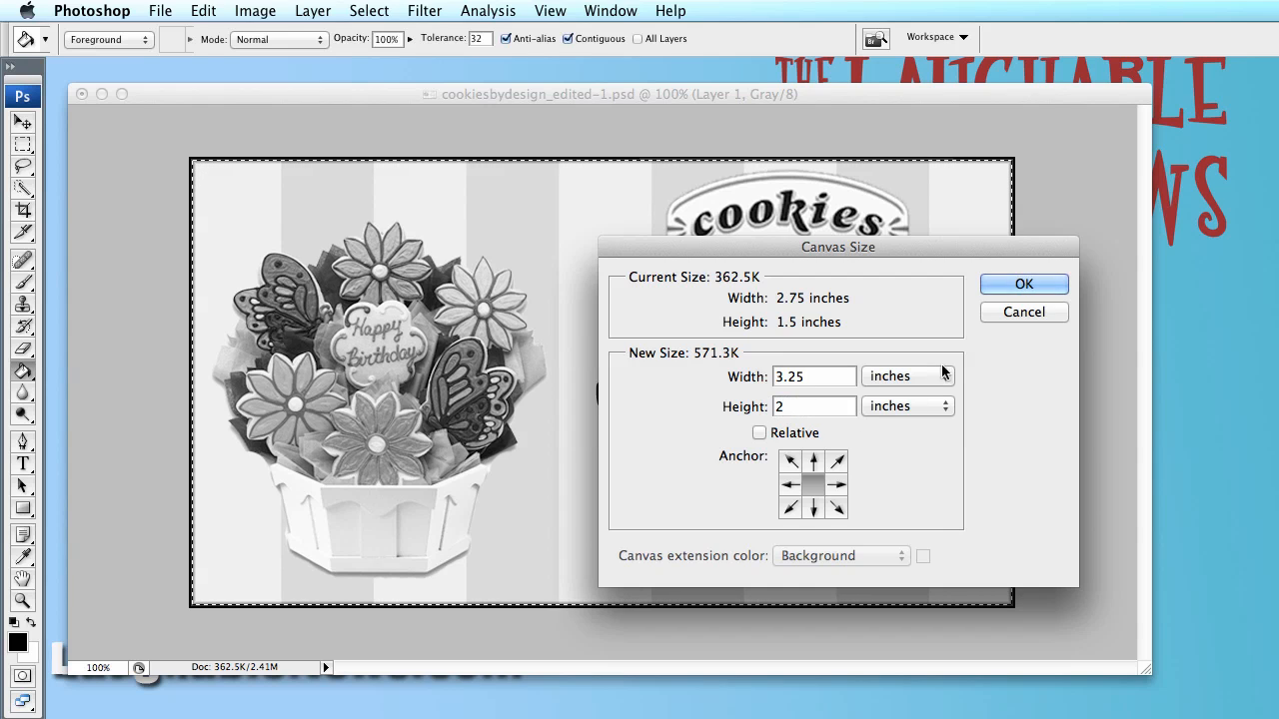
pyautogui.click(1021, 285)
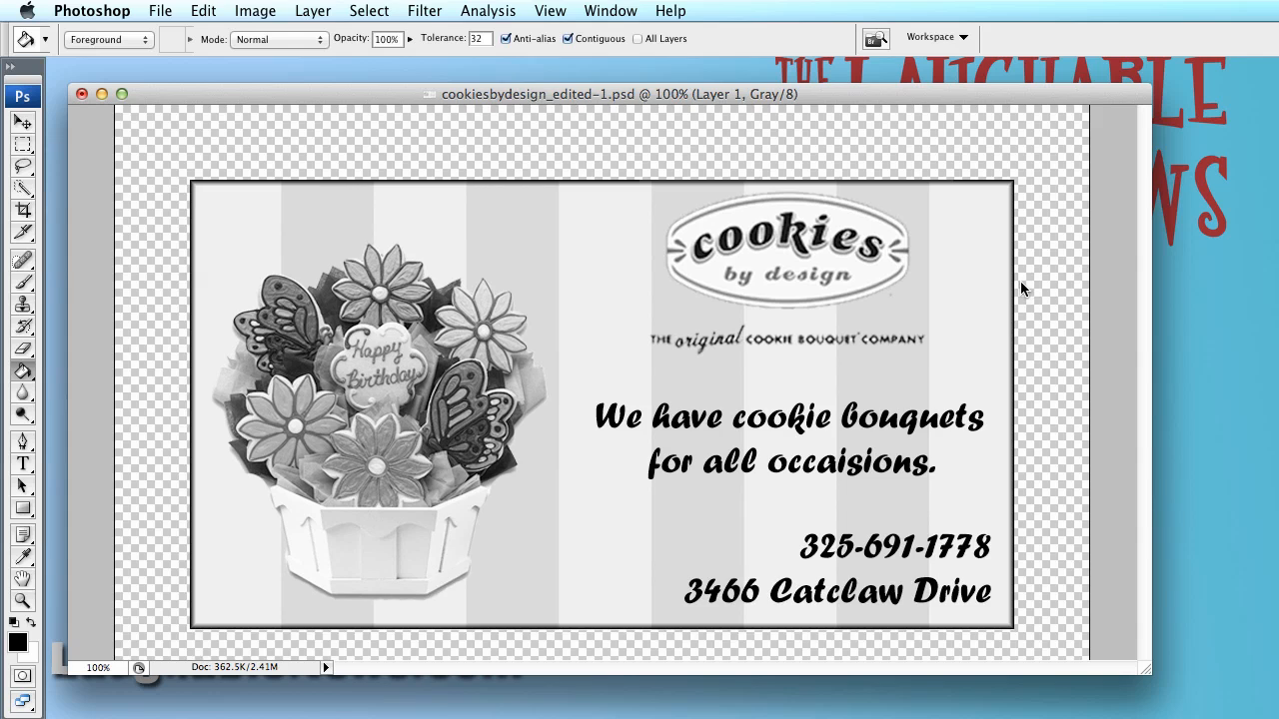
# Scale the cookie bouquet up to about 125.7% so it overlaps the ad's upper-left border, and apply the transformation.
pyautogui.moveTo(1146, 669); pyautogui.dragTo(1245, 718)
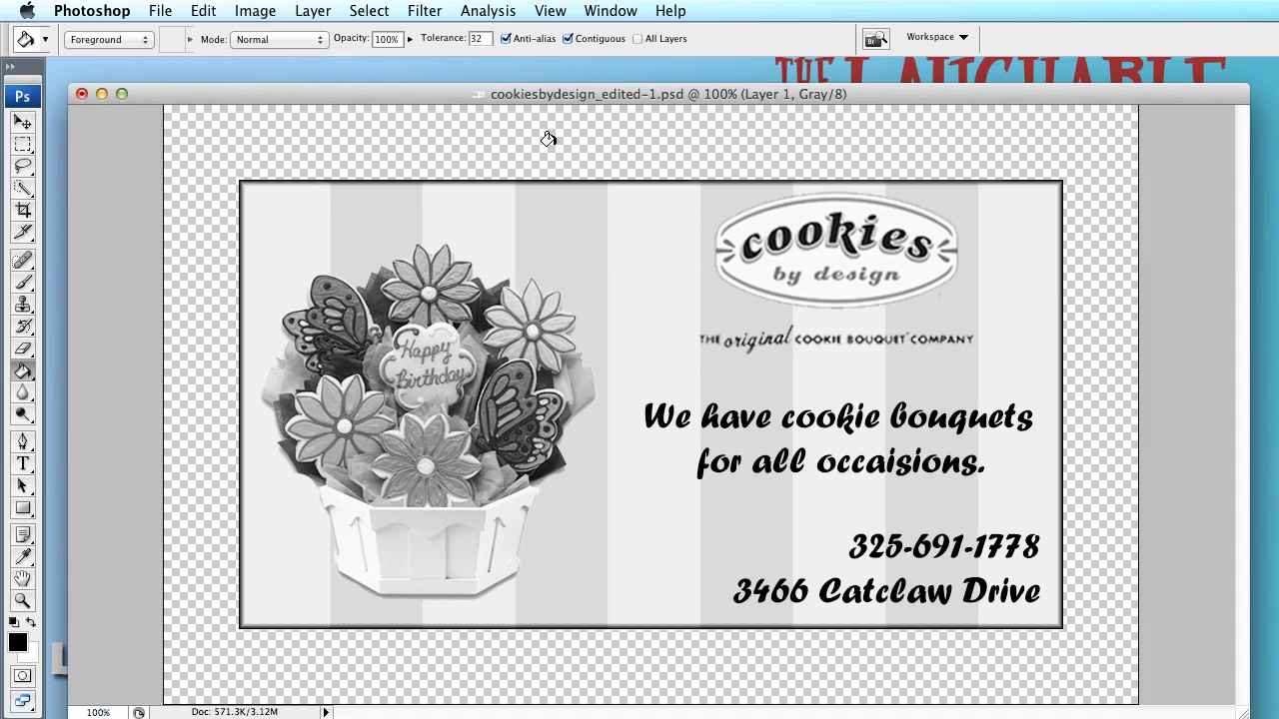
pyautogui.click(23, 122)
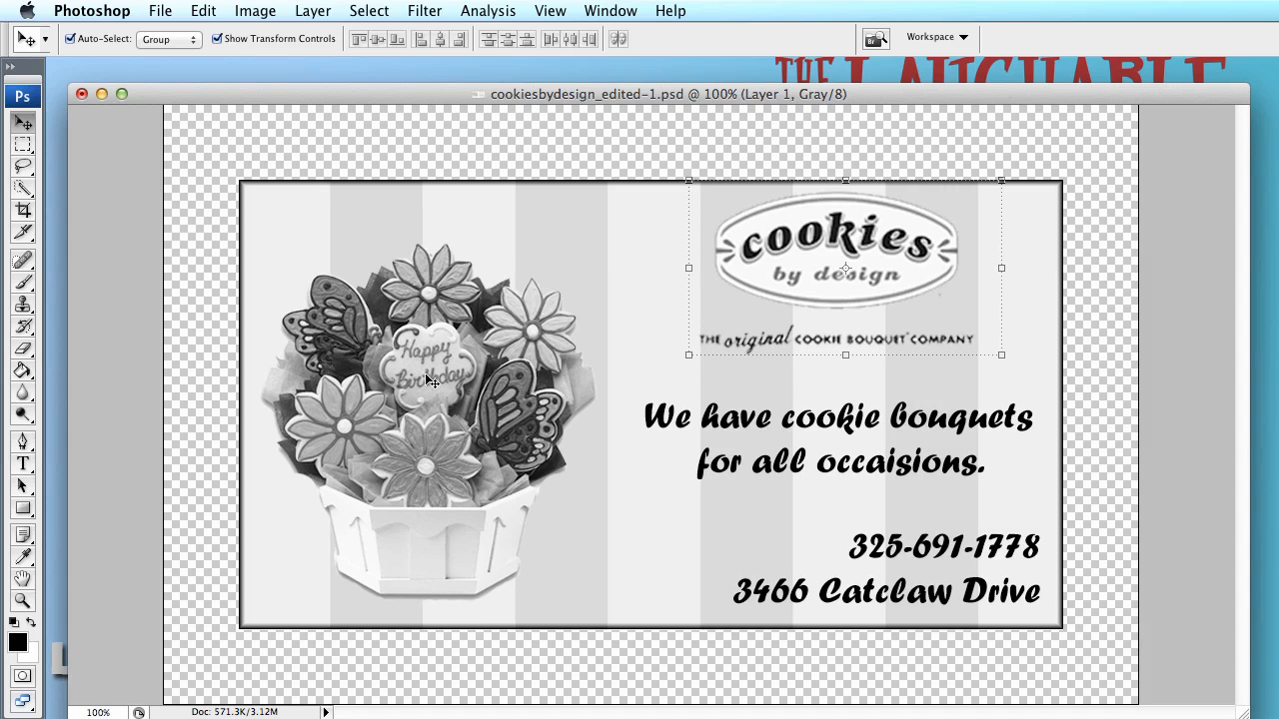
pyautogui.click(410, 399)
pyautogui.moveTo(260, 241); pyautogui.dragTo(167, 151)
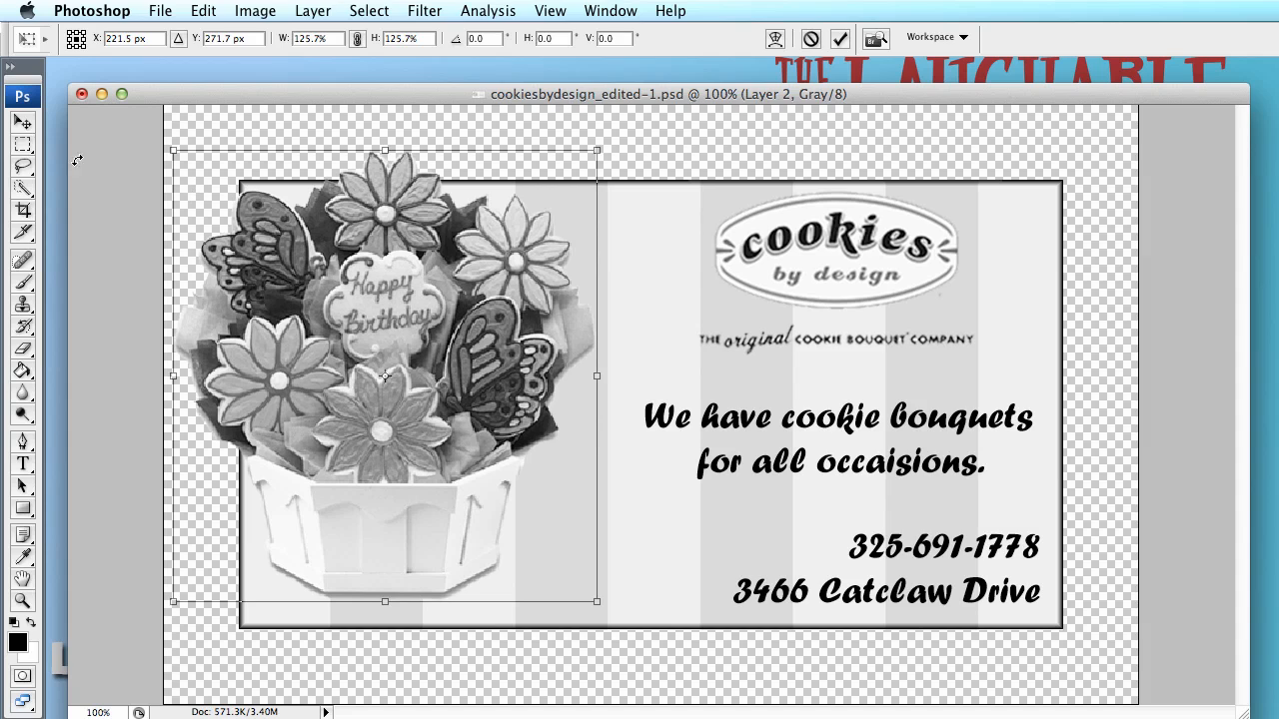
pyautogui.click(24, 163)
pyautogui.click(999, 308)
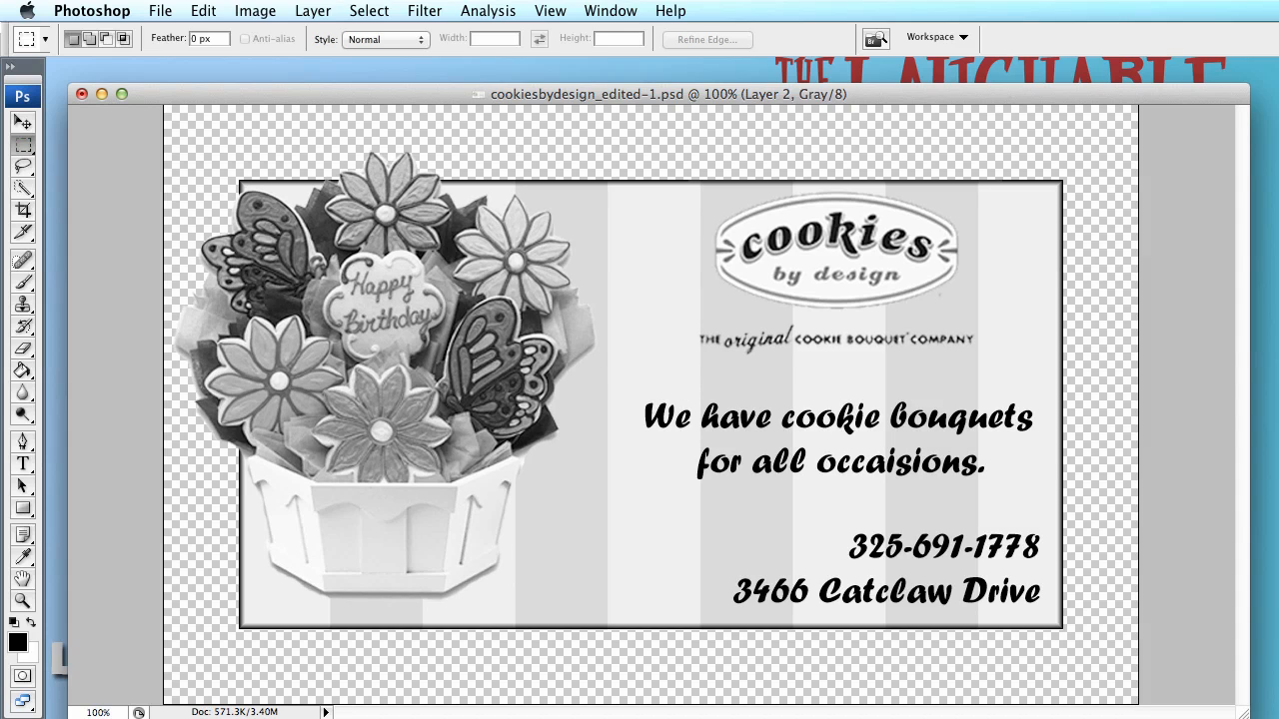
# Rename the bouquet's layer, Layer 2, as "flowers".
pyautogui.moveTo(991, 175); pyautogui.dragTo(951, 145)
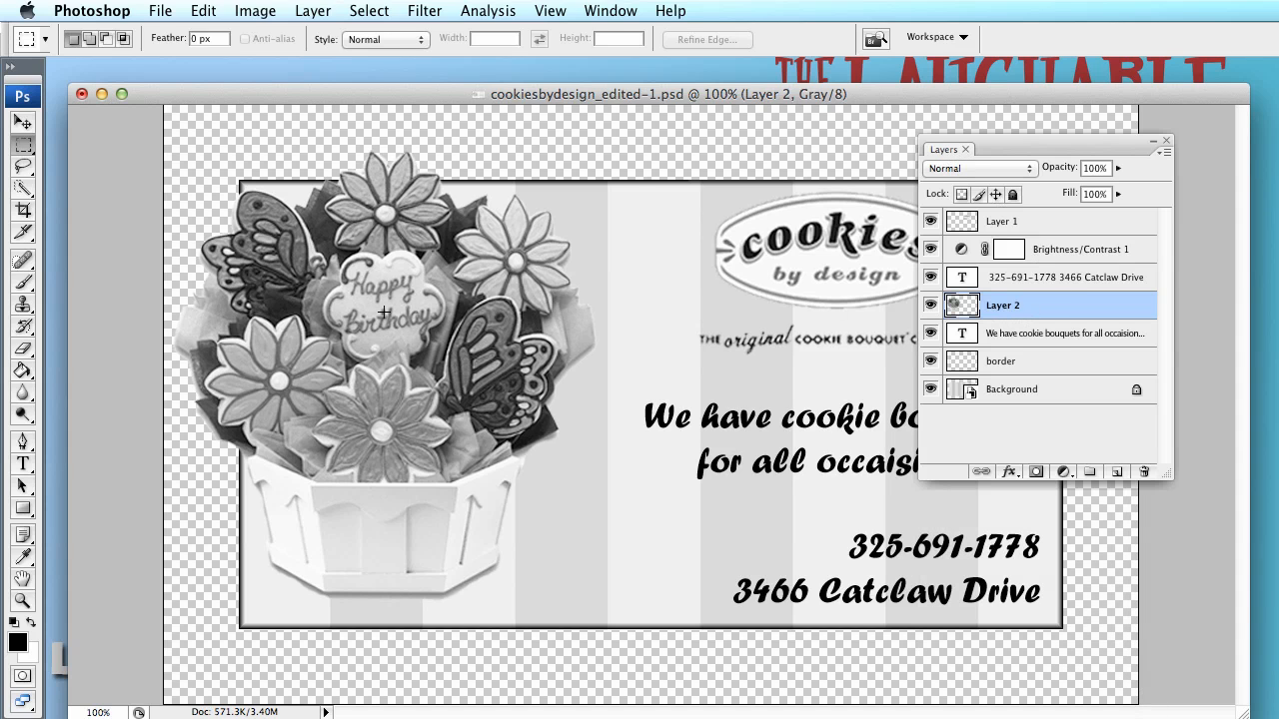
pyautogui.click(23, 123)
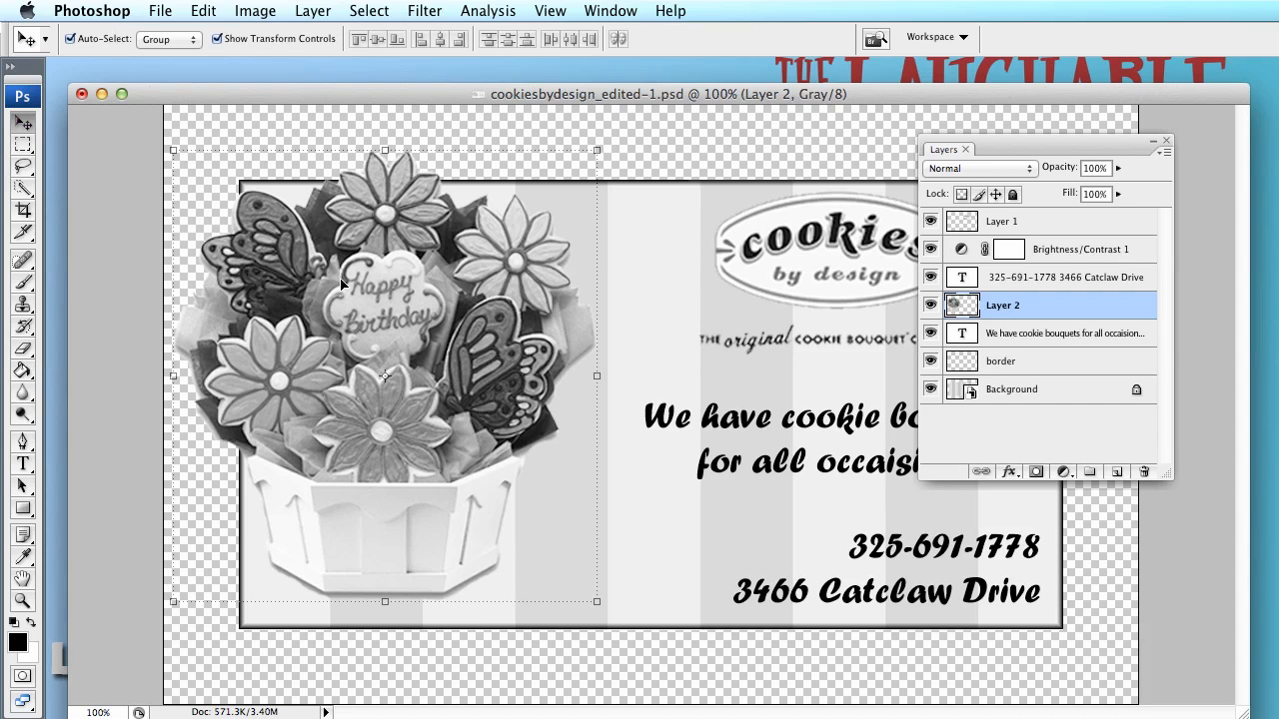
pyautogui.doubleClick(1002, 306)
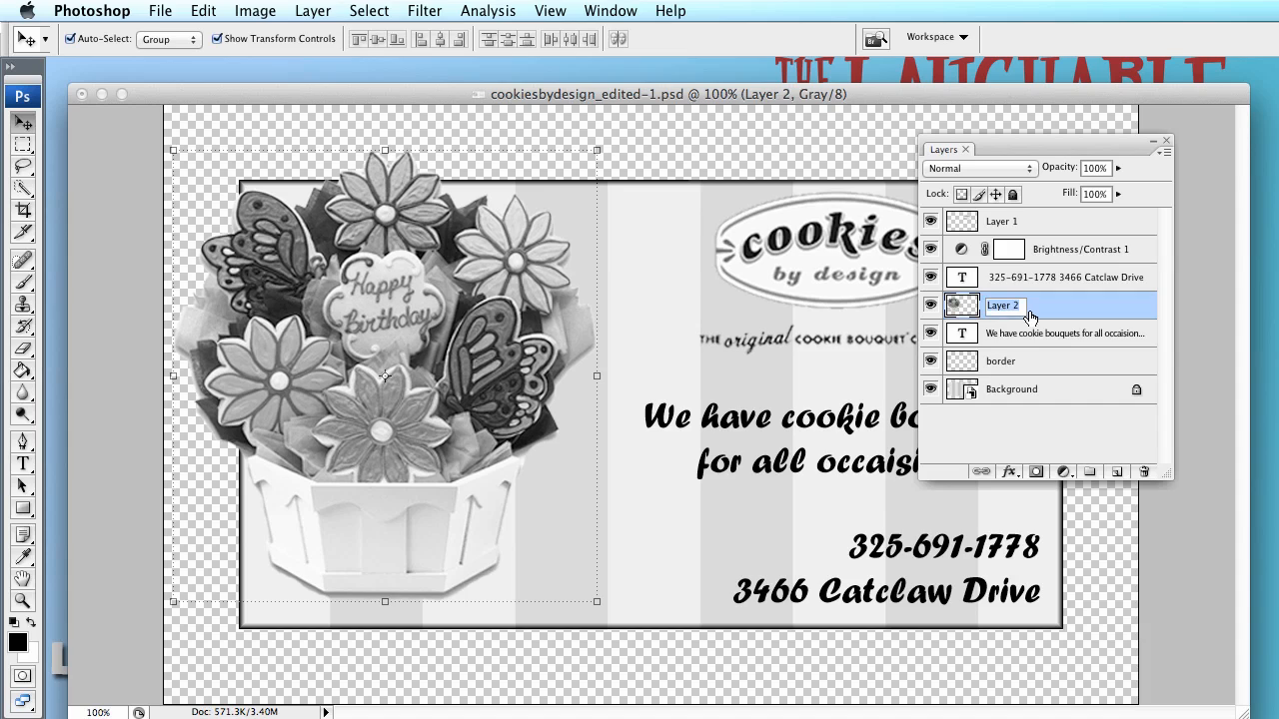
pyautogui.write('flowers')
pyautogui.press('Return')
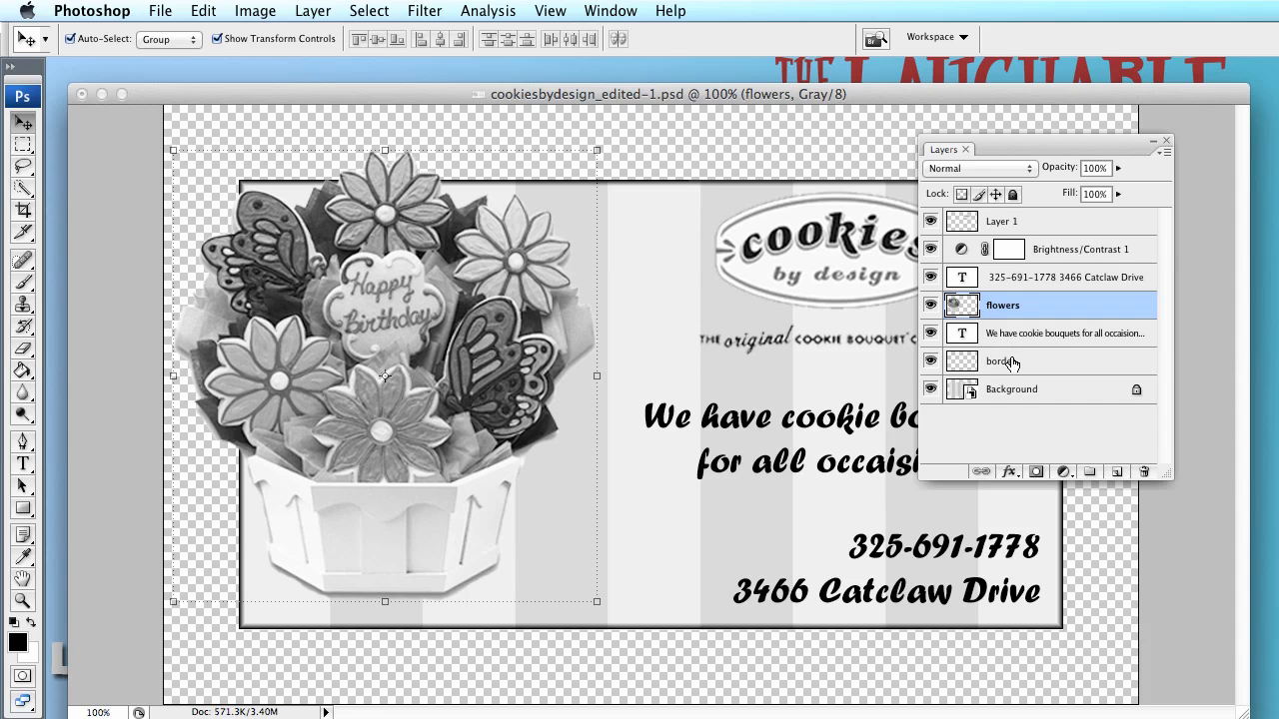
# Move the border layer above the flowers layer and back to directly below it, so the bouquet overlaps the border.
pyautogui.moveTo(1002, 368); pyautogui.dragTo(1013, 309)
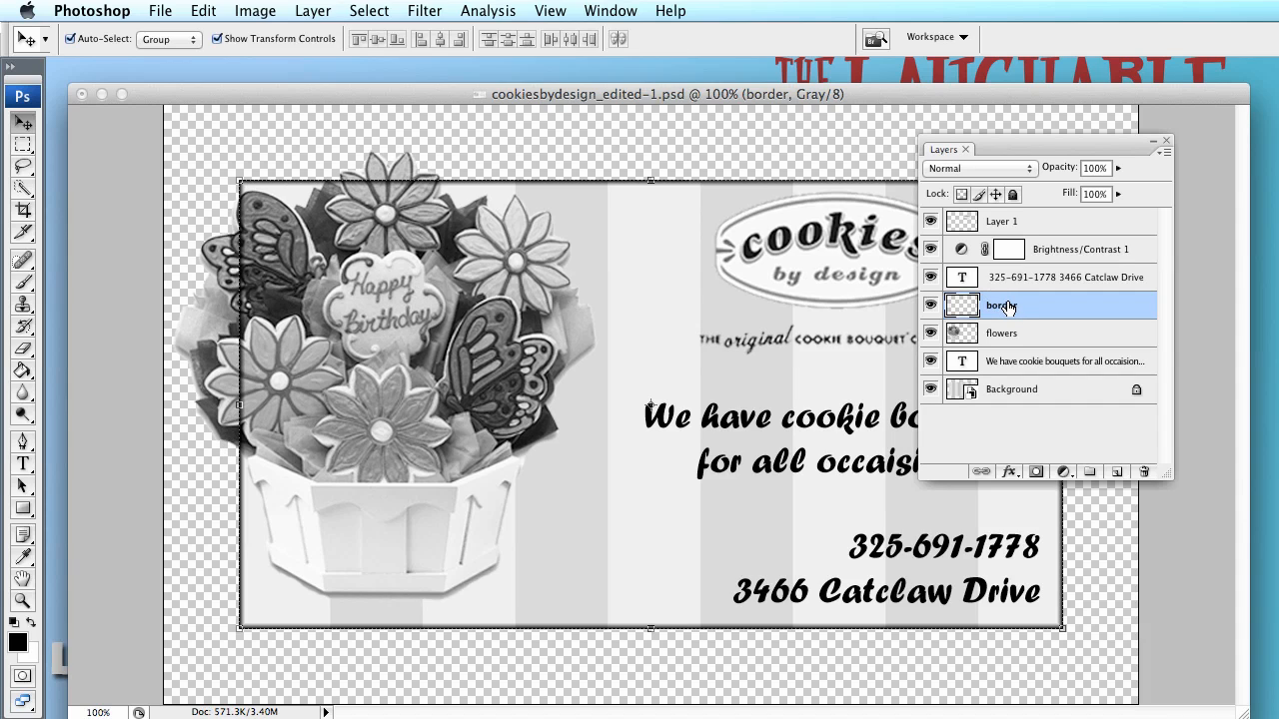
pyautogui.moveTo(1007, 307); pyautogui.dragTo(1014, 352)
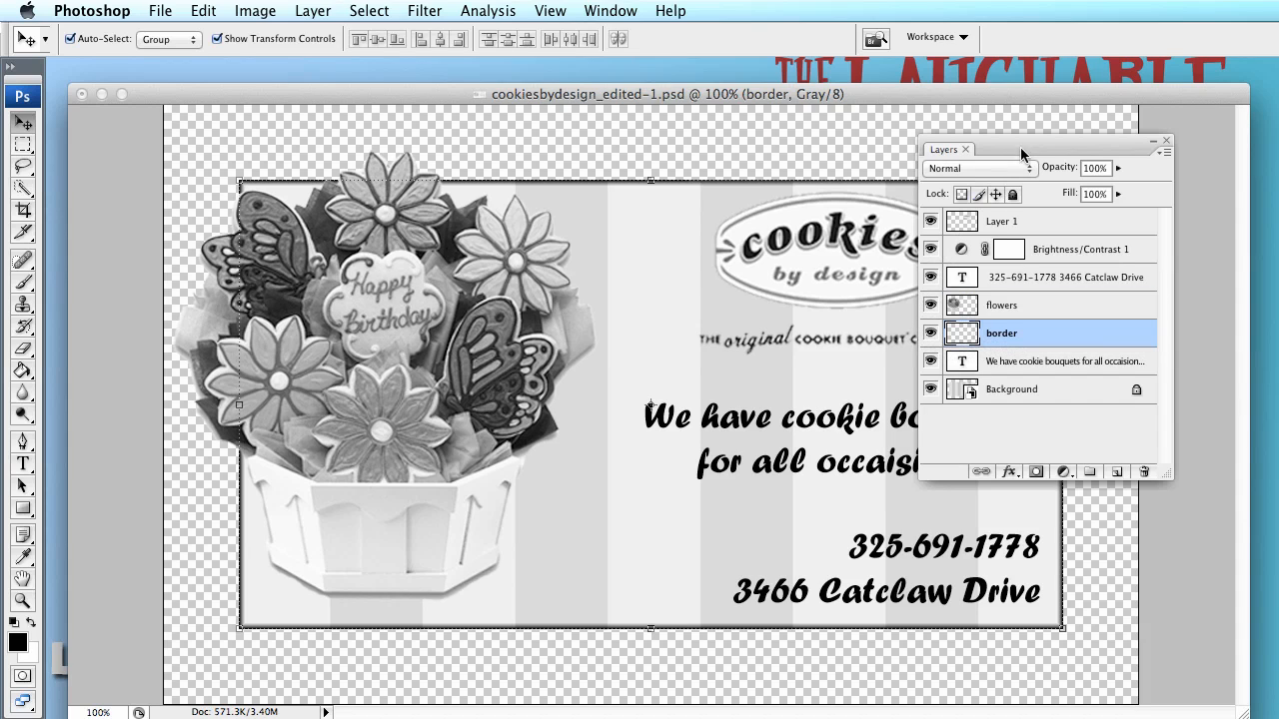
pyautogui.press('F7')
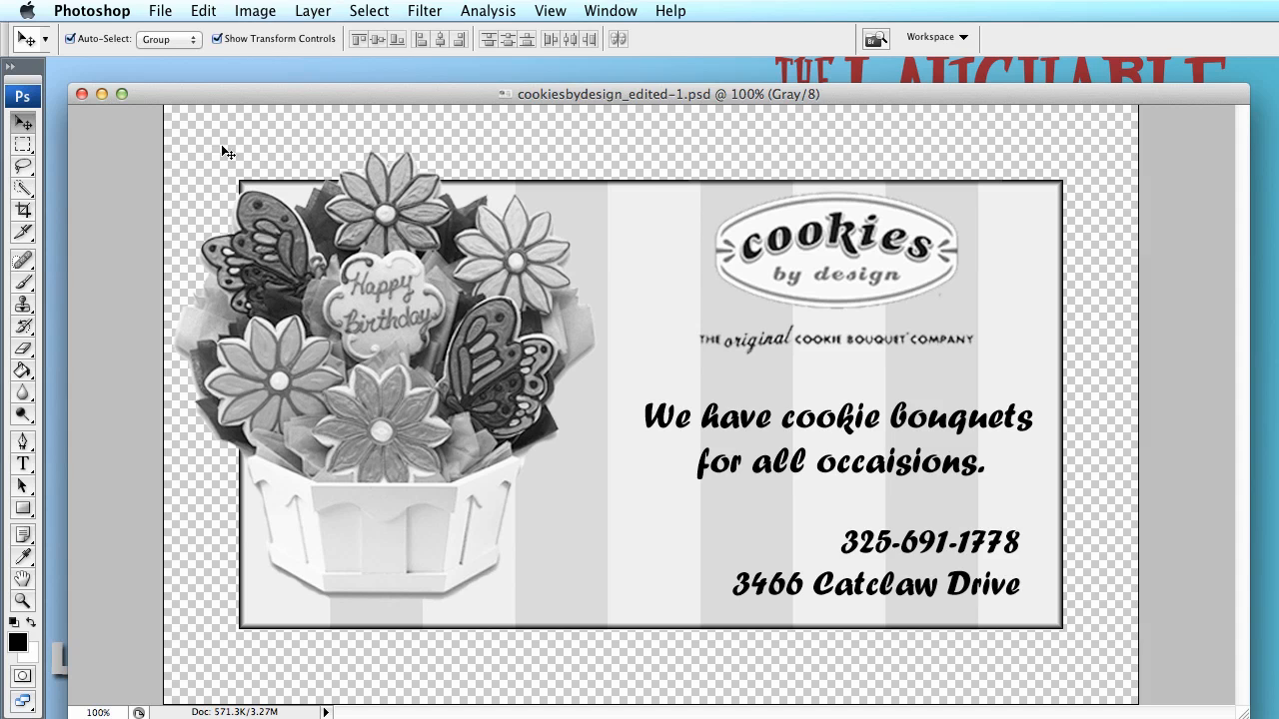
# Save the ad on the Desktop as cookiesbydesign_edited-1.psd in Photoshop format with layers, replacing the existing file.
pyautogui.click(160, 11)
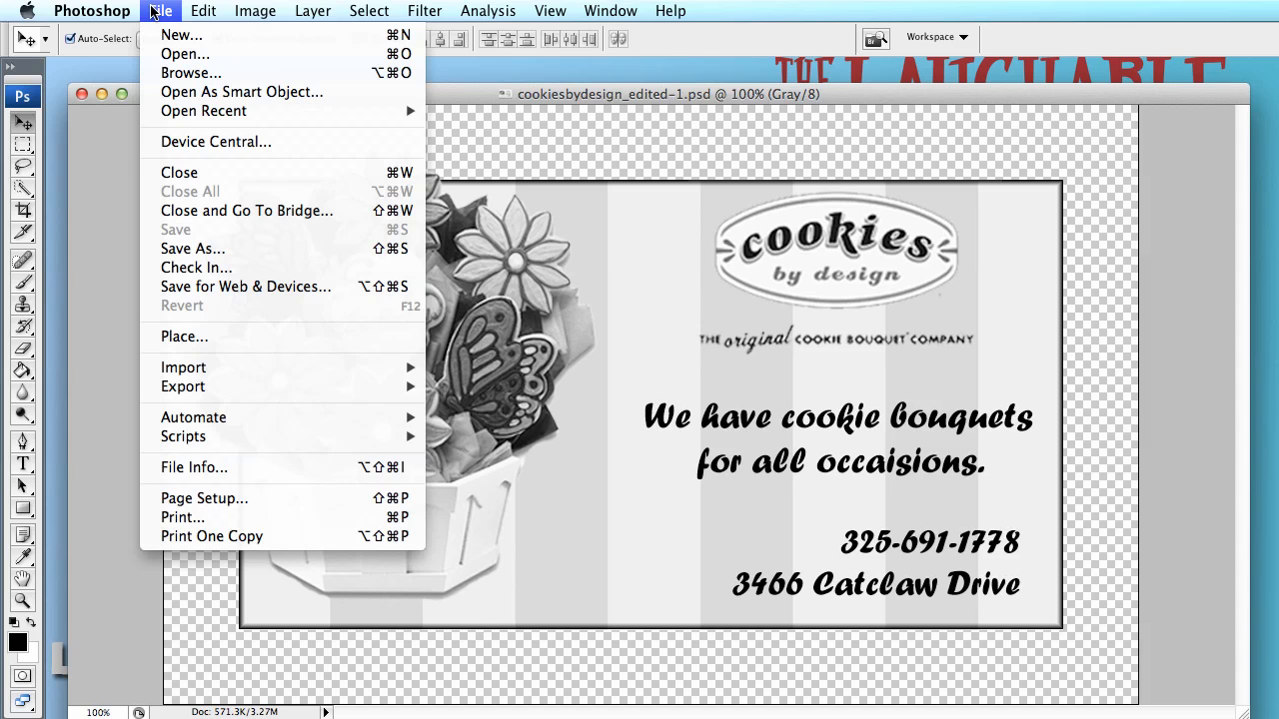
pyautogui.click(205, 249)
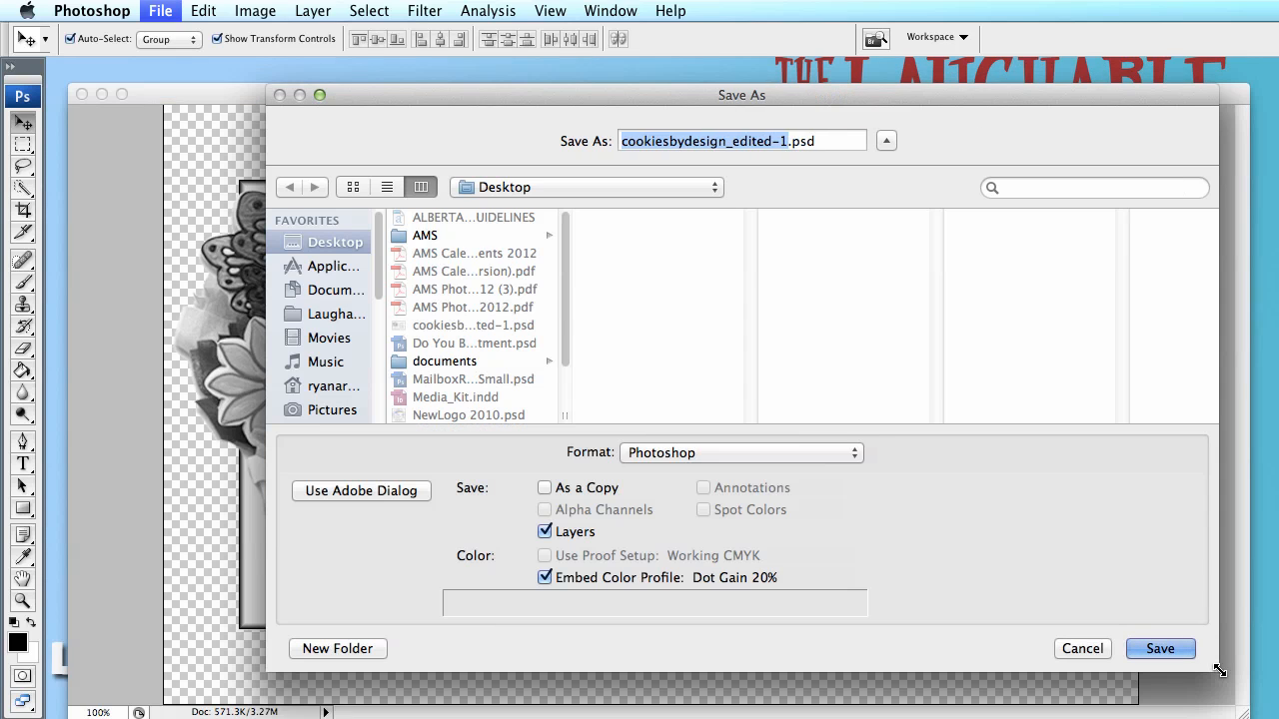
pyautogui.click(1169, 646)
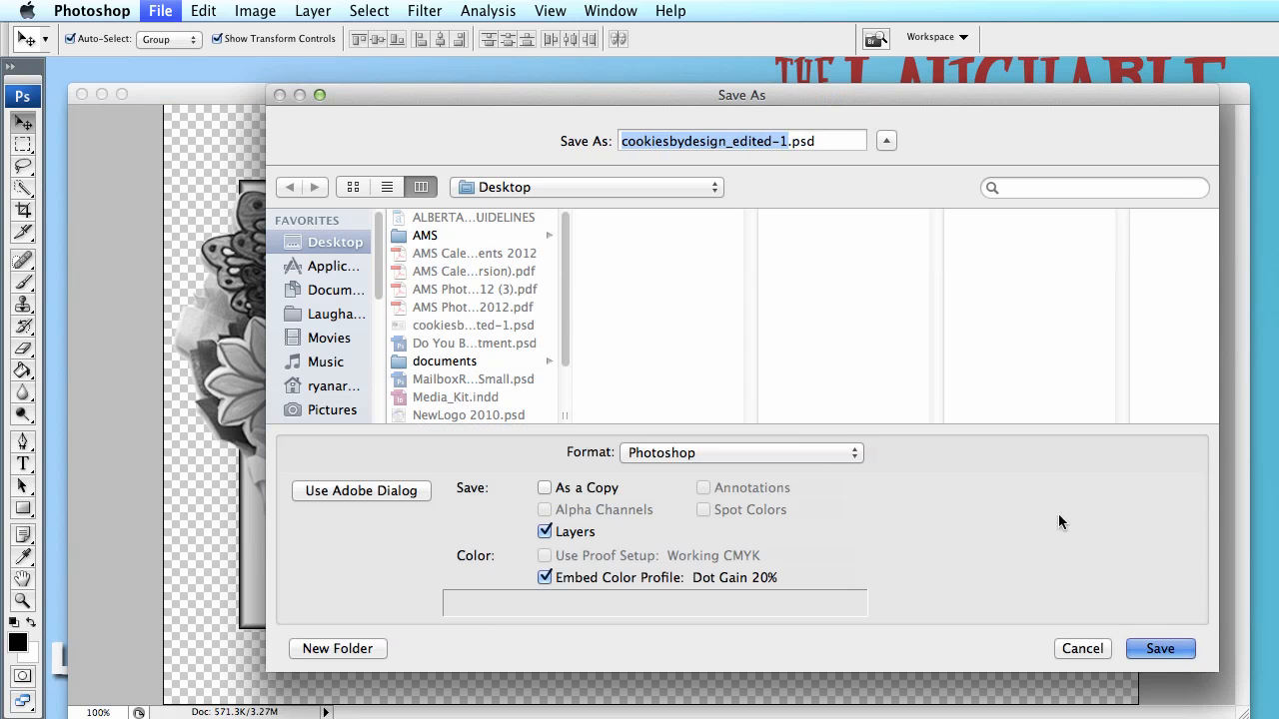
pyautogui.click(897, 228)
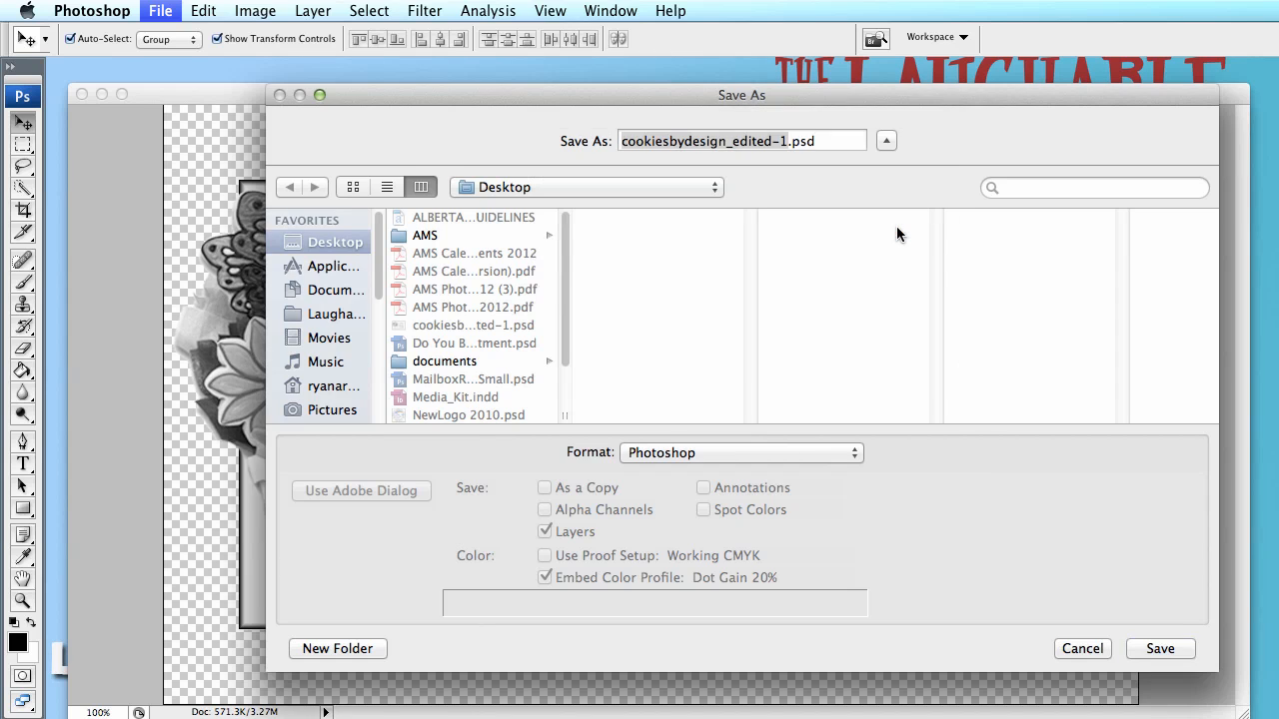
pyautogui.click(1046, 352)
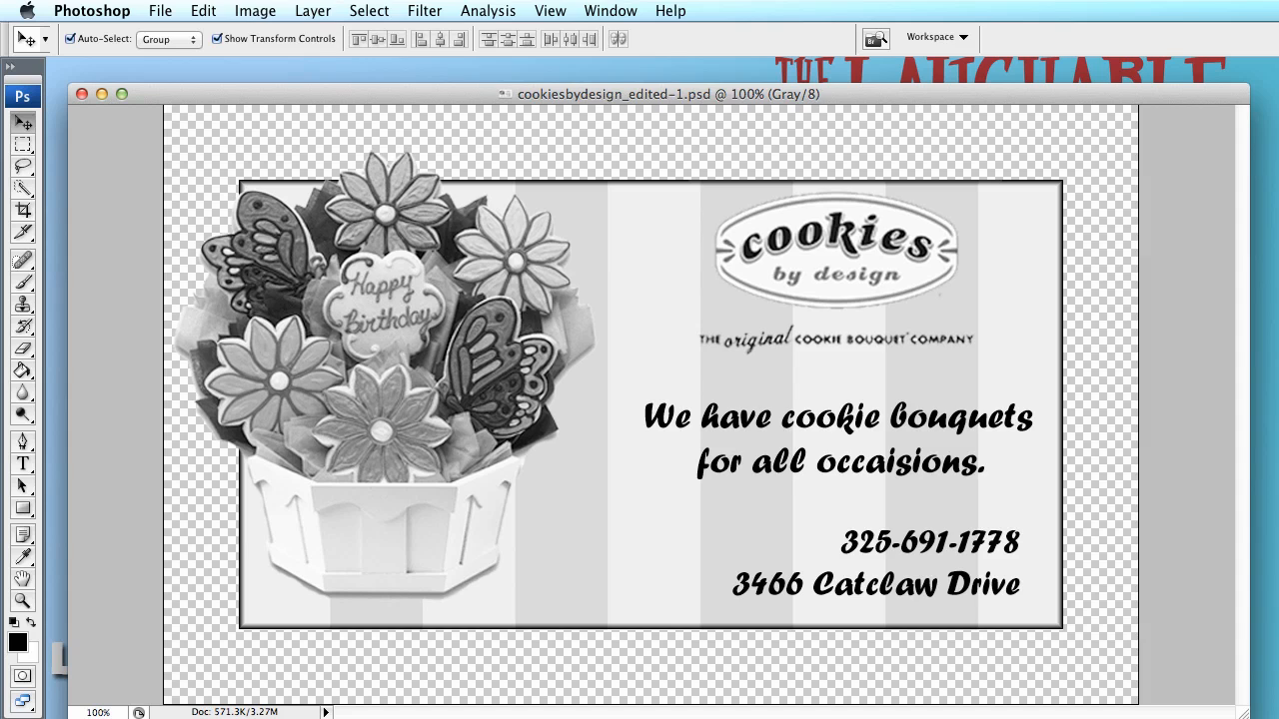
# Switch to InDesign and place cookiesbydesign_edited-1.psd from the Desktop in the empty area beside the Calorie-Free Chocolate article.
pyautogui.press('super+Tab')
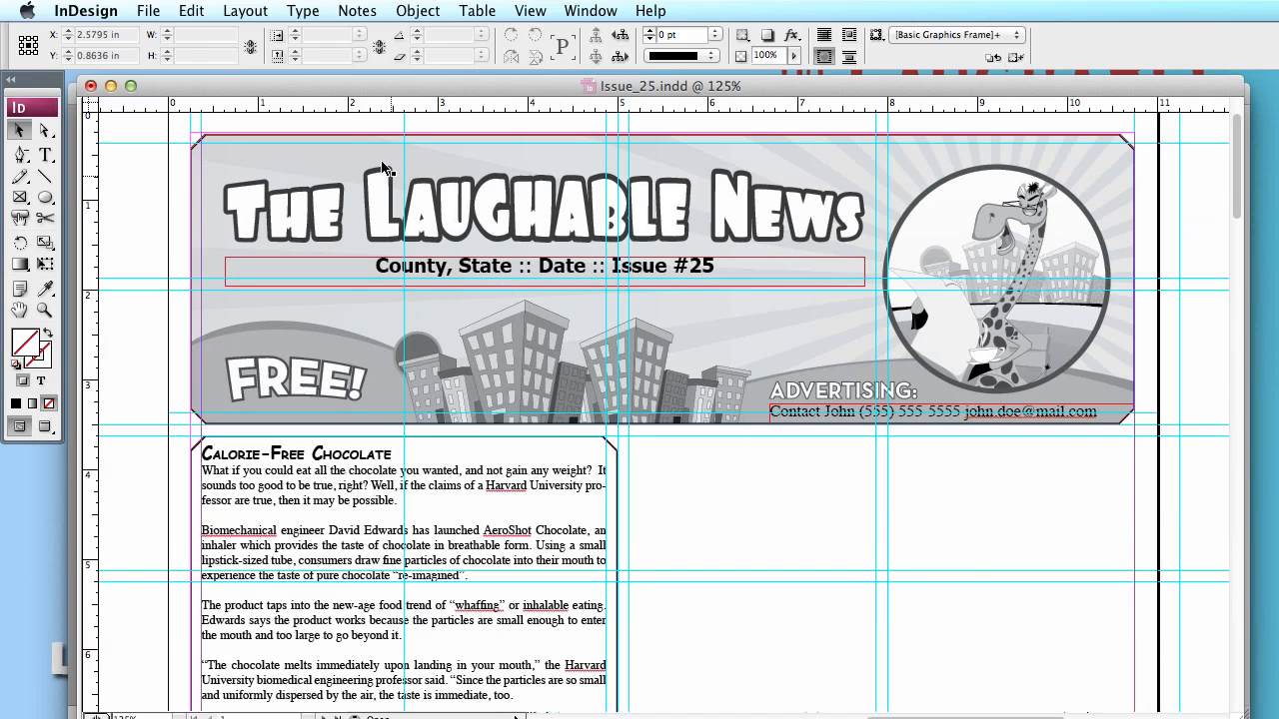
pyautogui.click(150, 11)
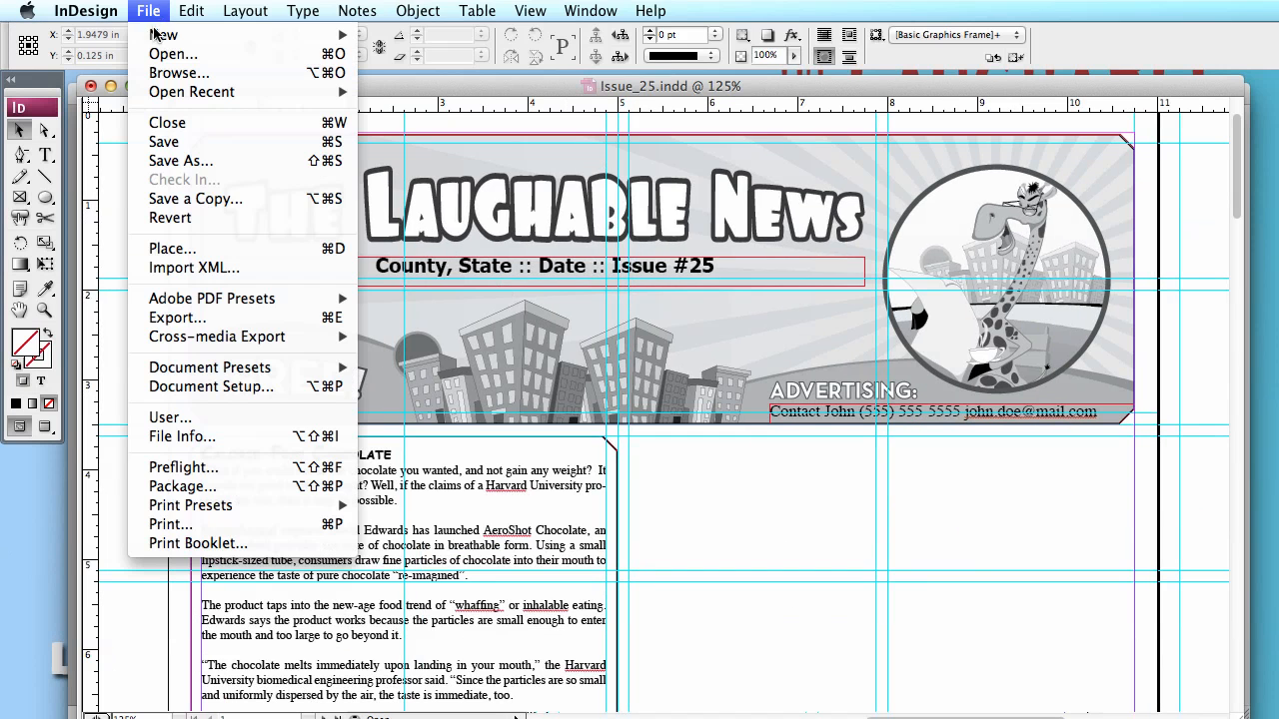
pyautogui.click(170, 249)
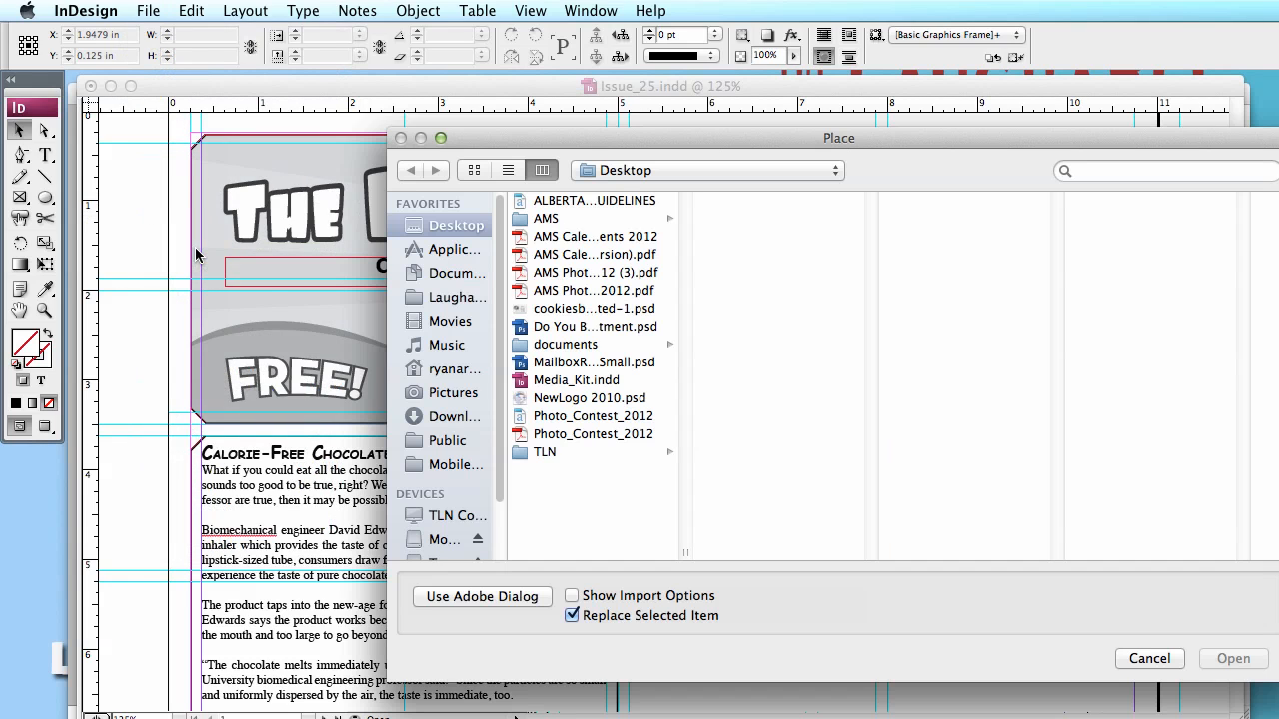
pyautogui.click(550, 312)
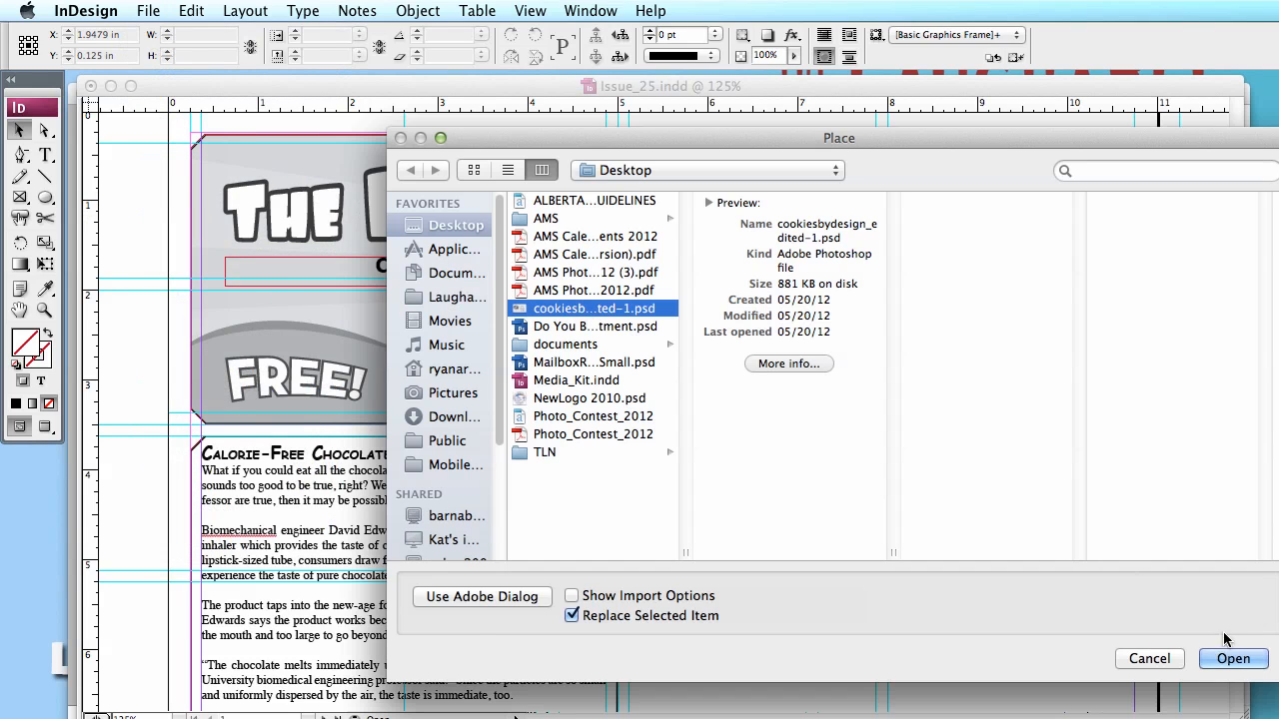
pyautogui.click(1231, 659)
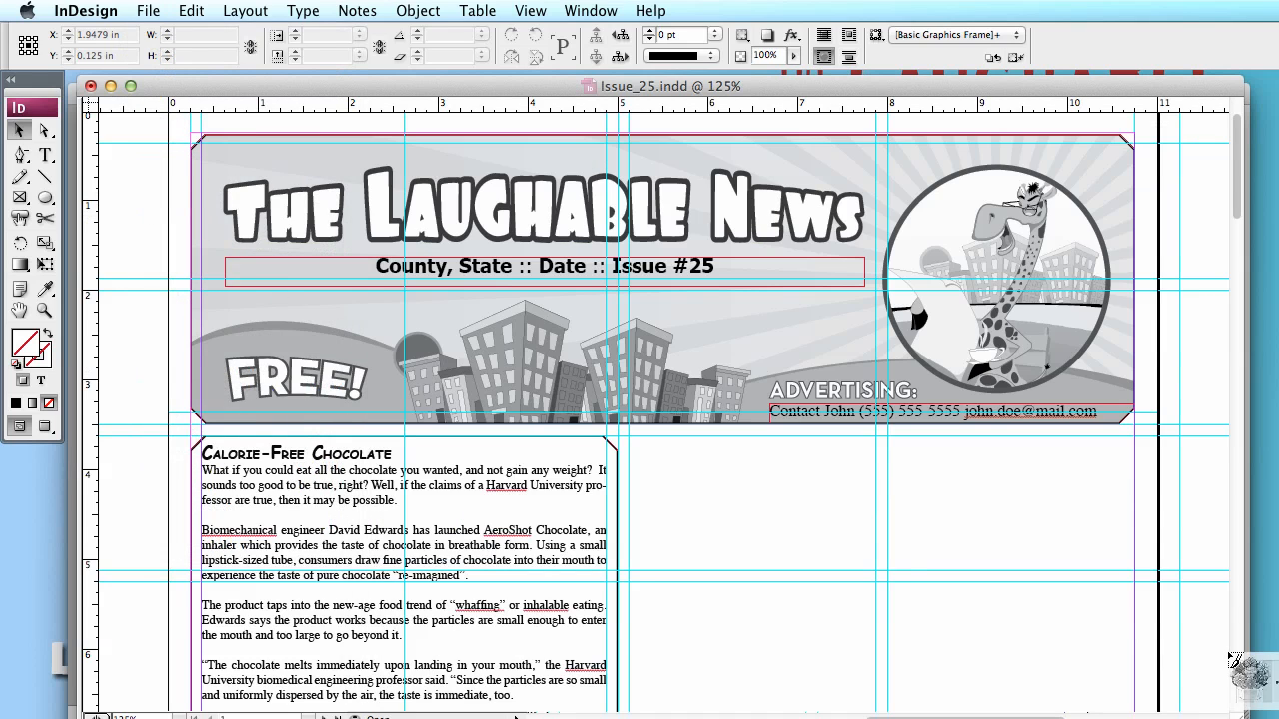
pyautogui.click(709, 493)
pyautogui.moveTo(799, 538)
pyautogui.mouseDown()
pyautogui.moveTo(811, 545)
pyautogui.moveTo(794, 513)
pyautogui.mouseUp()
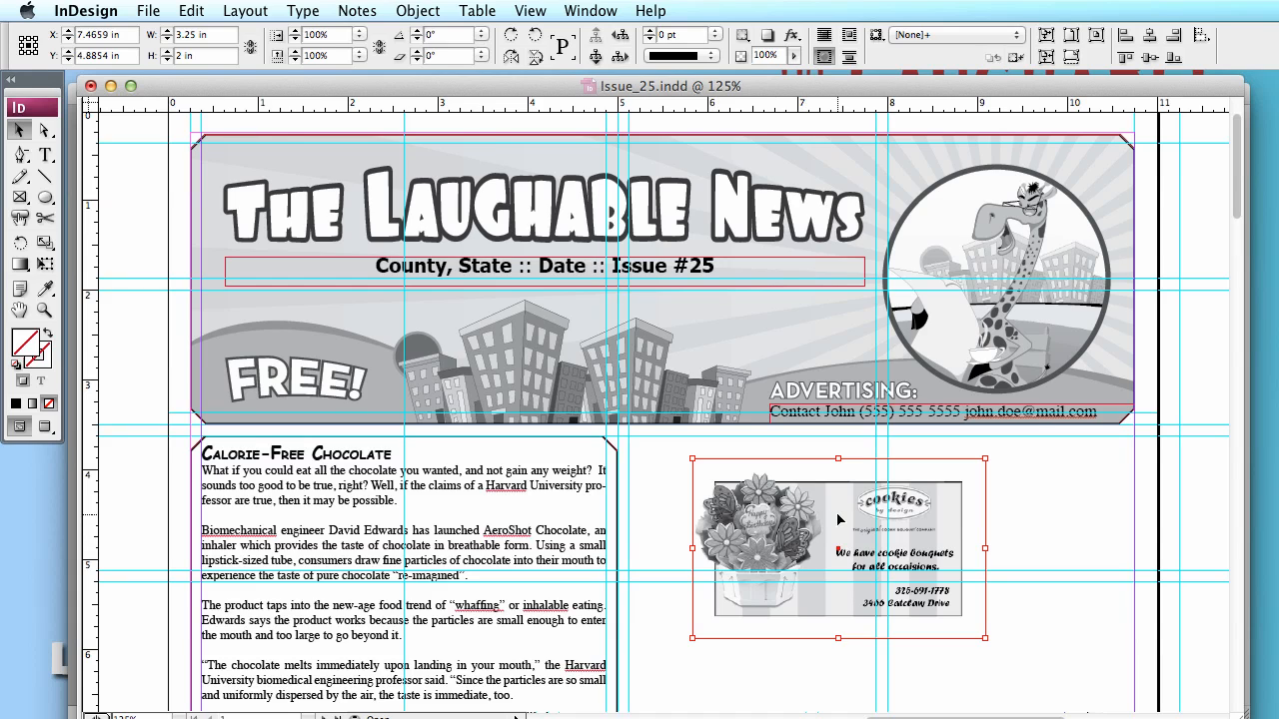
# Move the placed ad to X 6.5 in, Y 4.3785 in, aligning its border with the guides beside the article.
pyautogui.moveTo(839, 518); pyautogui.dragTo(754, 480)
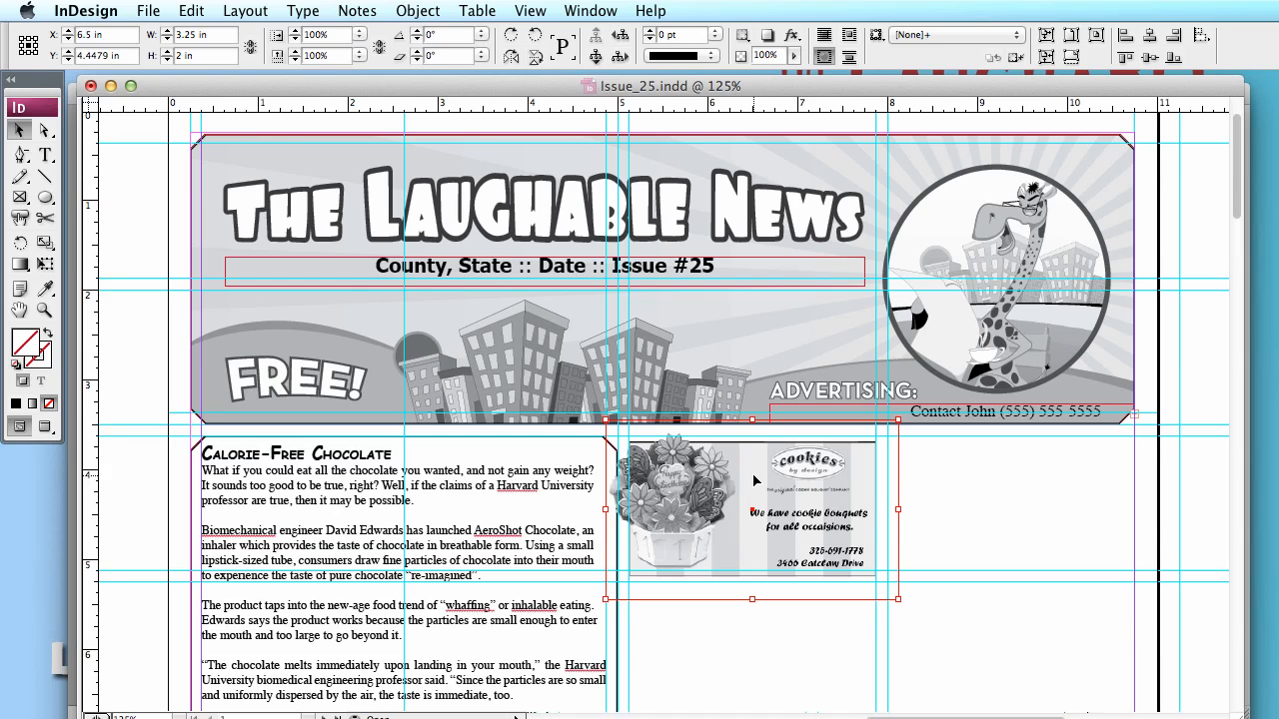
pyautogui.press('Up')
pyautogui.press('Up')
pyautogui.press('Up')
pyautogui.press('Up')
pyautogui.press('Up')
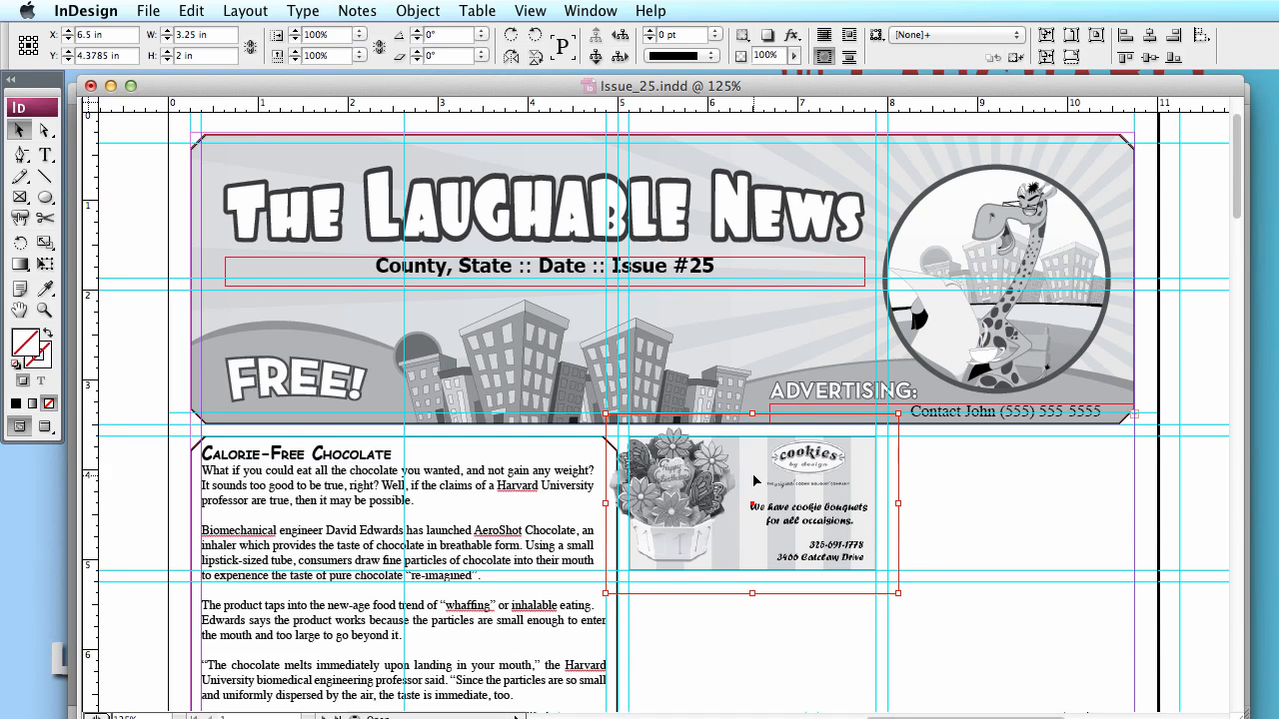
pyautogui.press('Down')
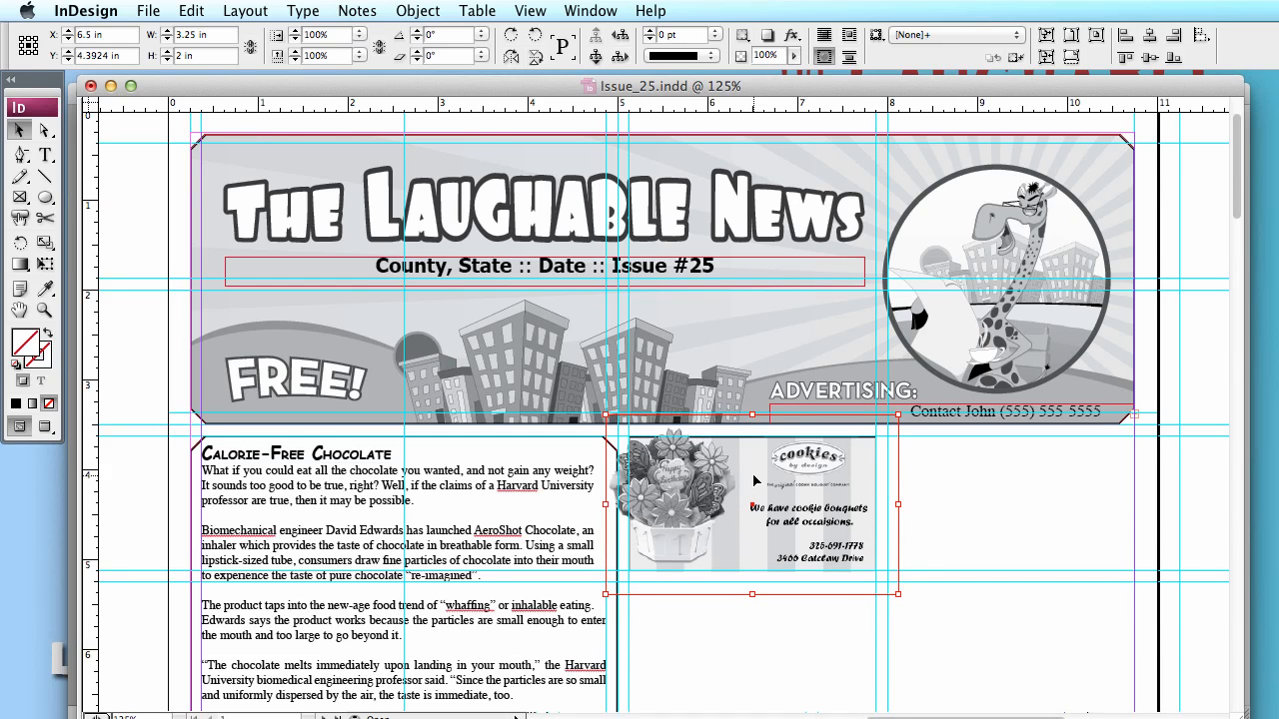
pyautogui.press('Up')
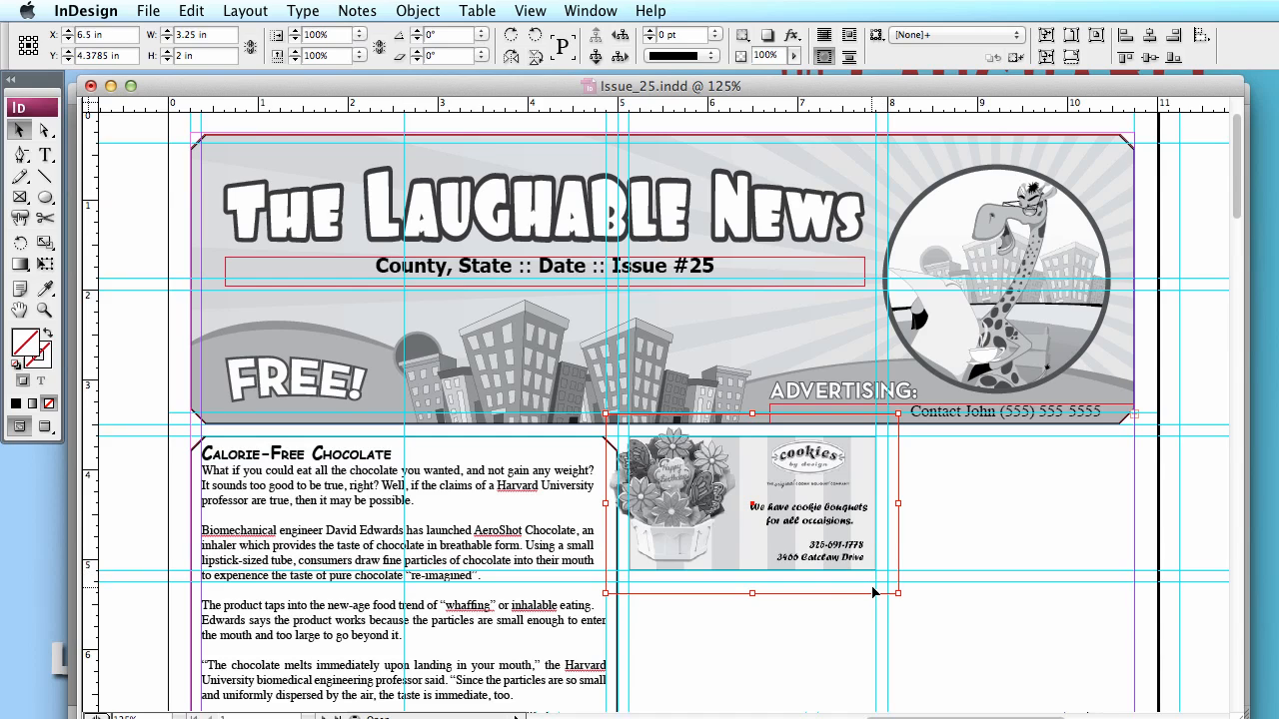
# Try a 2 pt stroke on the placed ad's frame and set the stroke weight back to 0 pt.
pyautogui.rightClick(812, 515)
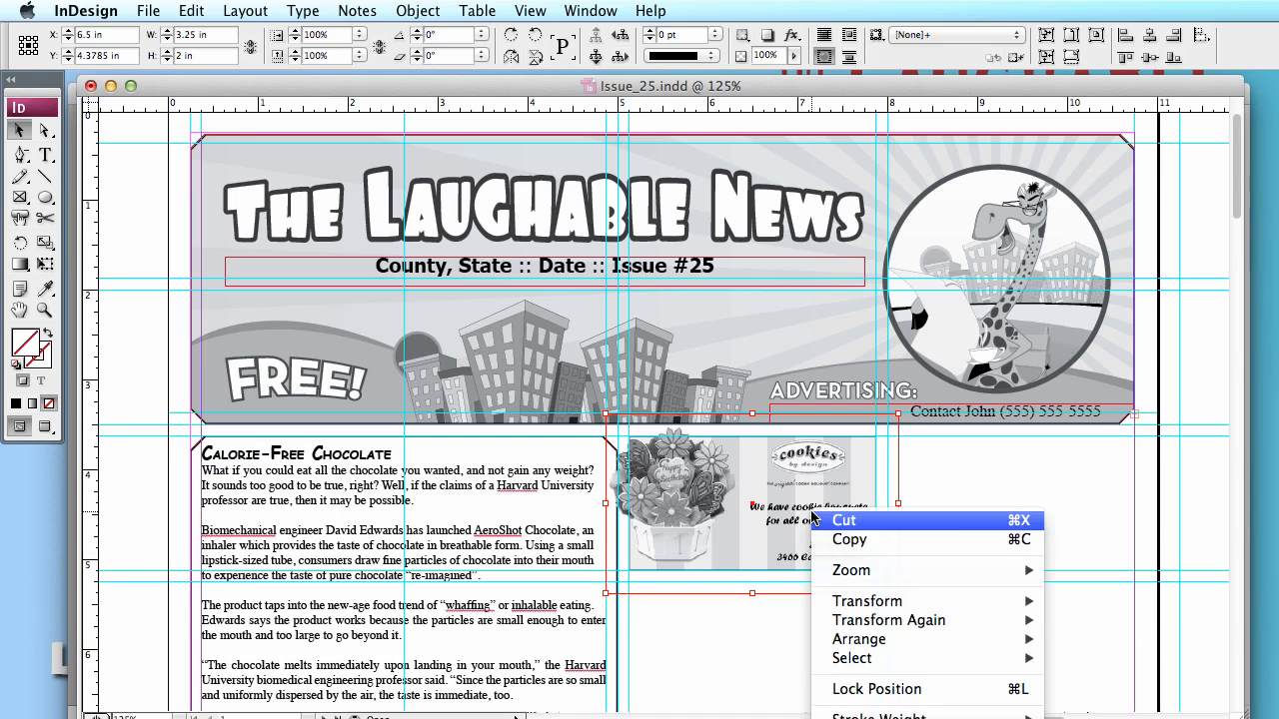
pyautogui.moveTo(916, 716)
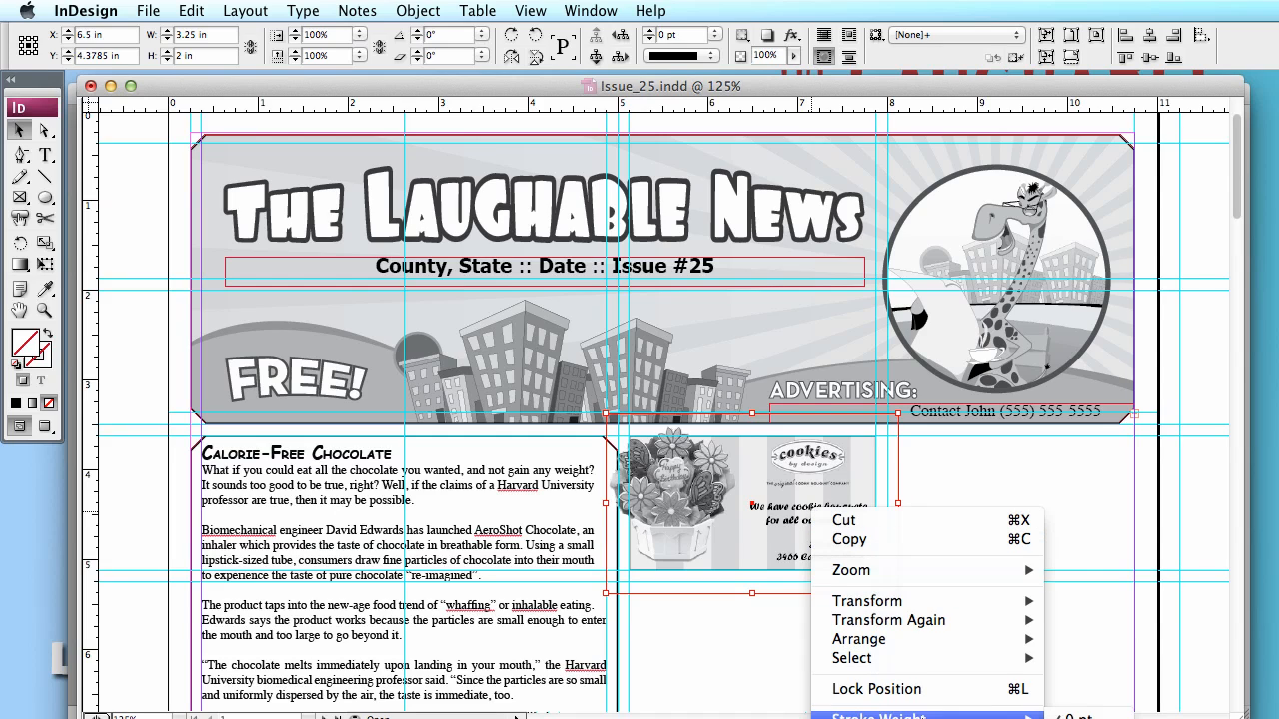
pyautogui.click(1084, 718)
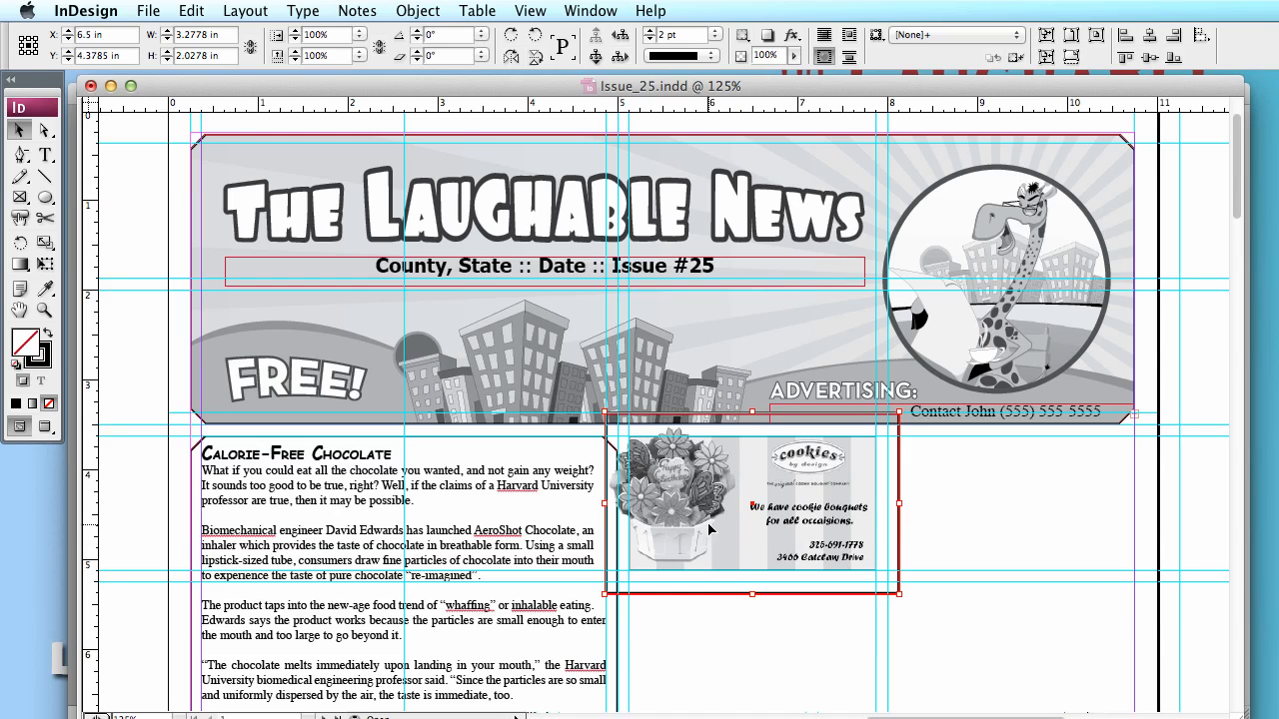
pyautogui.rightClick(809, 514)
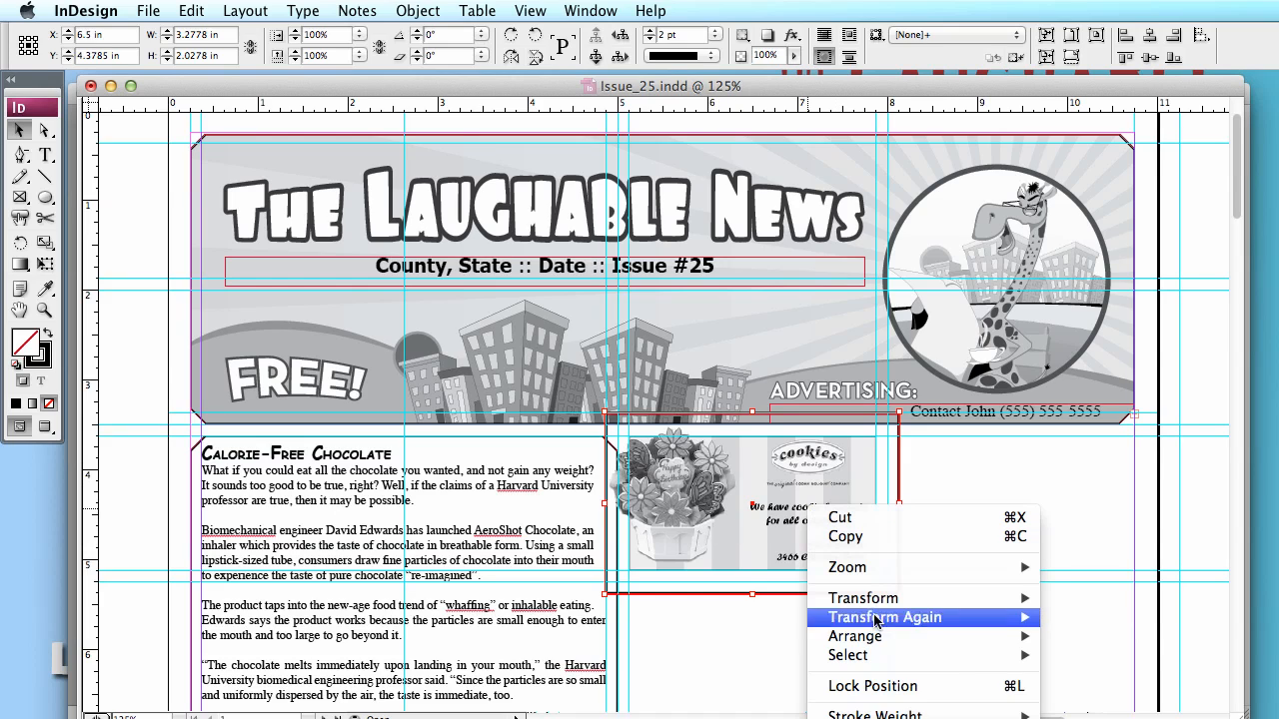
pyautogui.moveTo(870, 713)
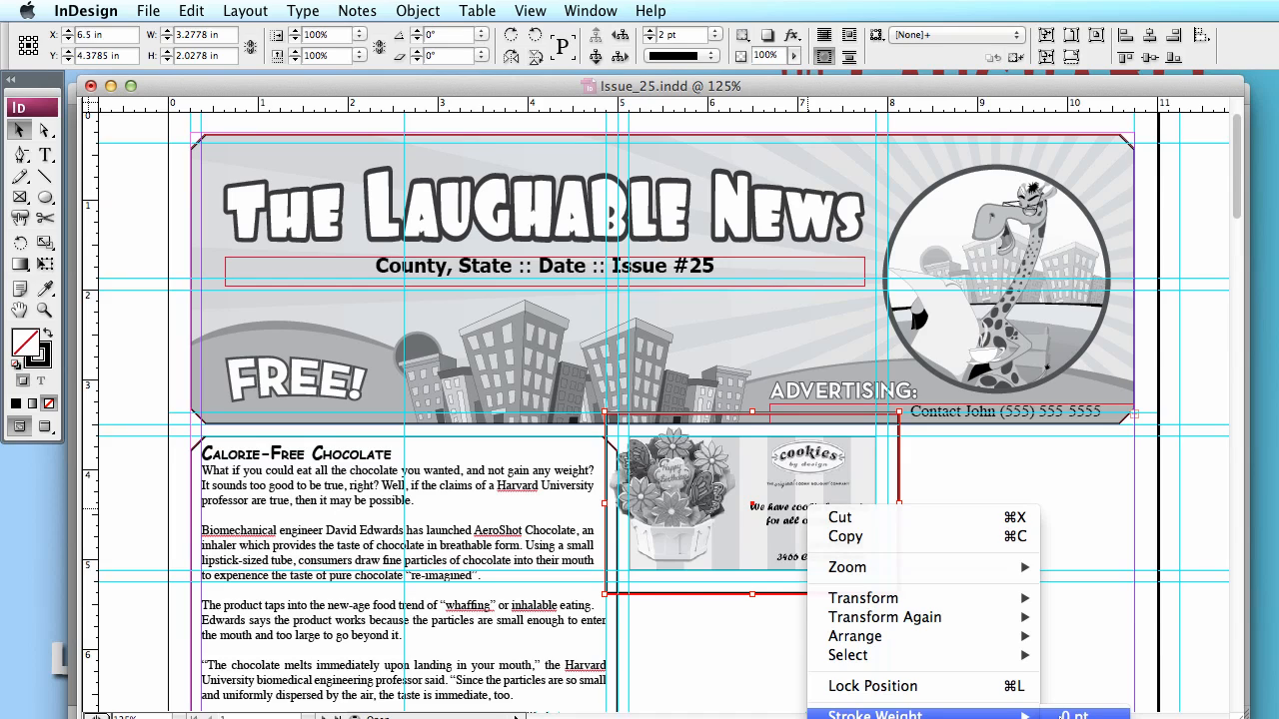
pyautogui.click(1074, 715)
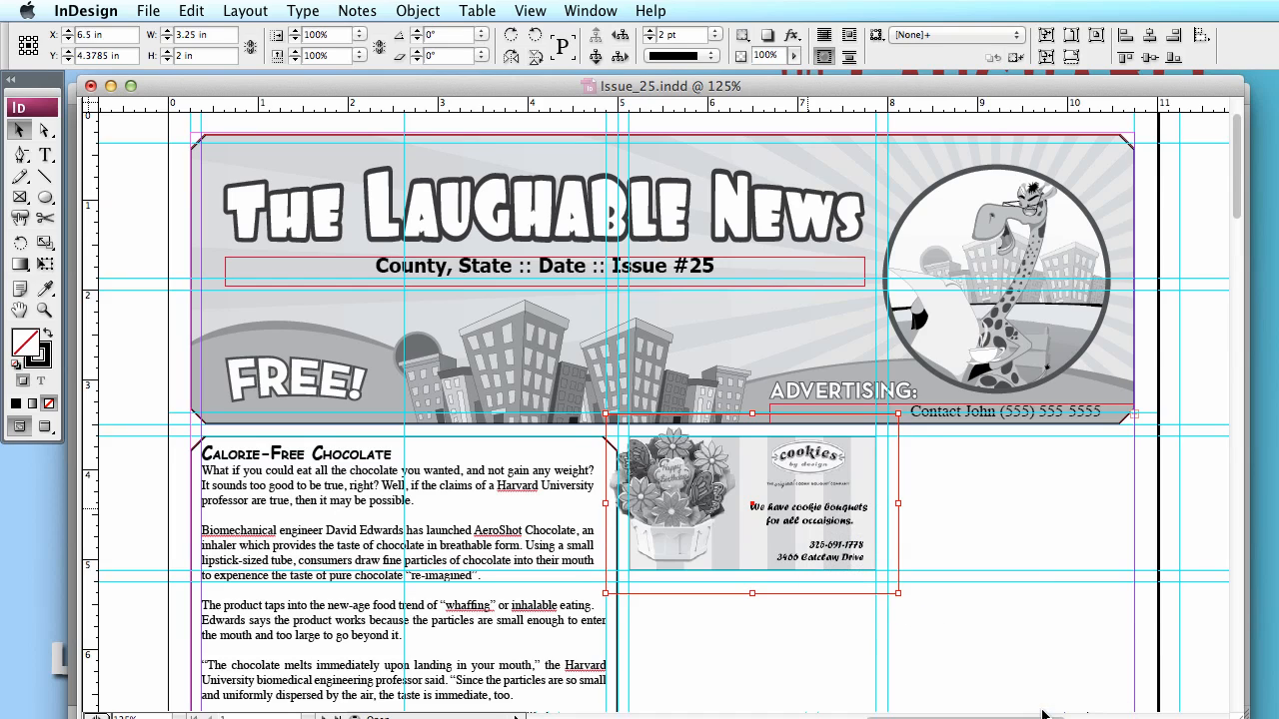
# Deselect the ad and preview the page without guides and frame edges.
pyautogui.click(799, 653)
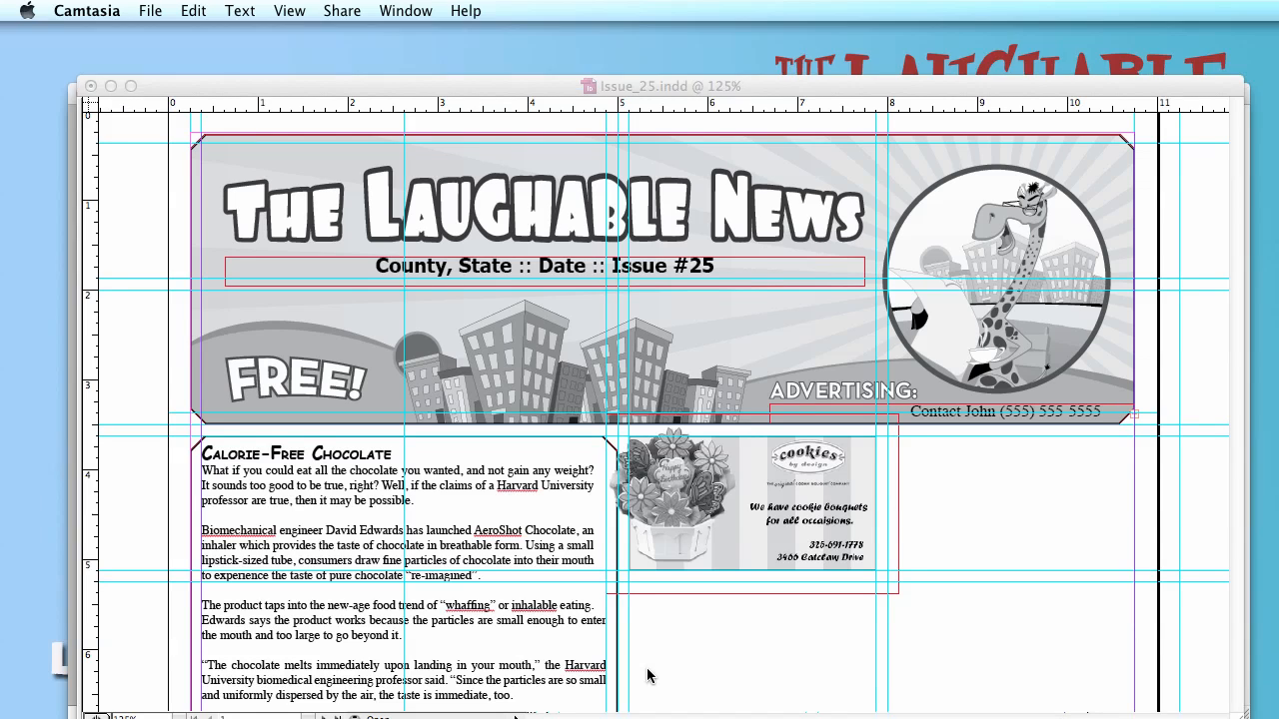
pyautogui.click(647, 676)
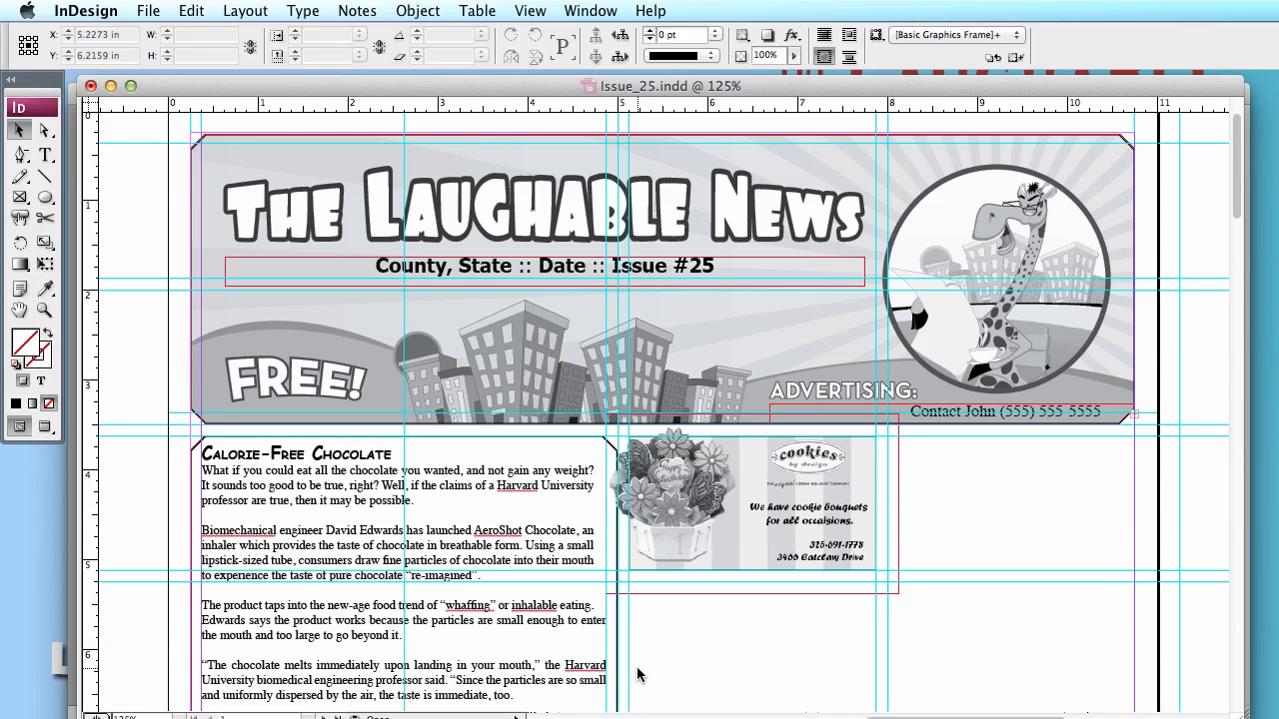
pyautogui.click(44, 427)
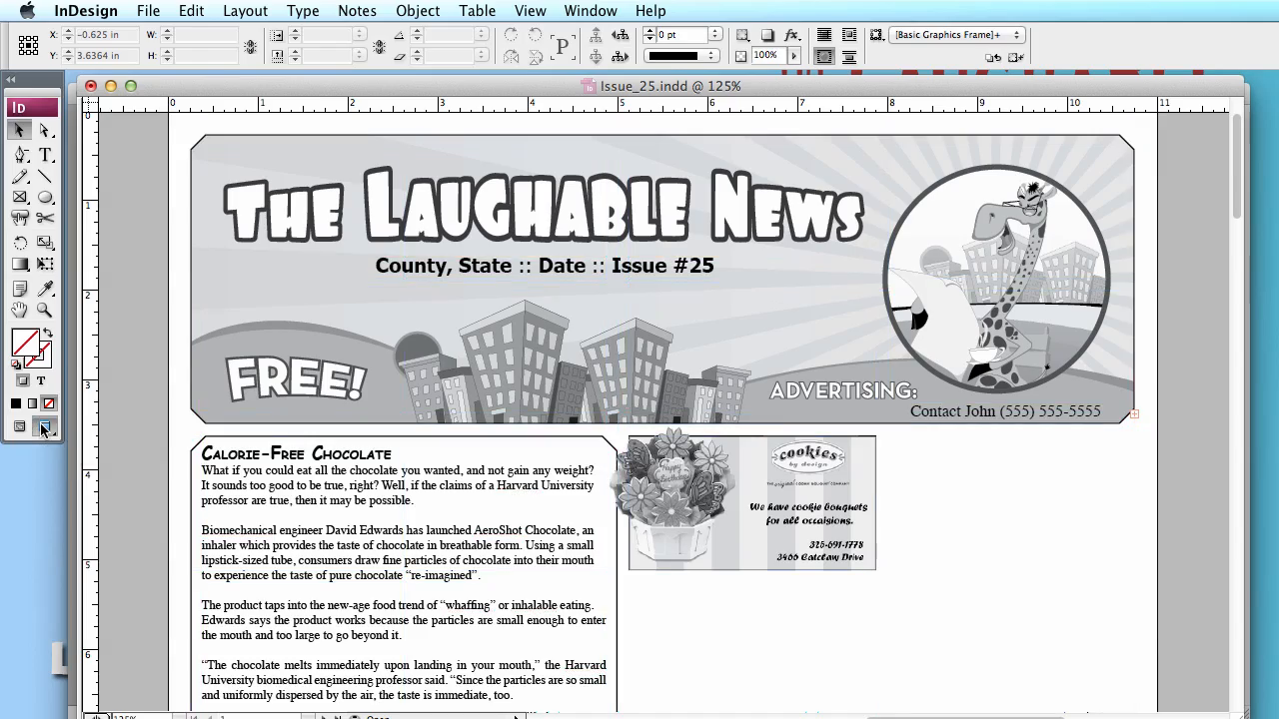